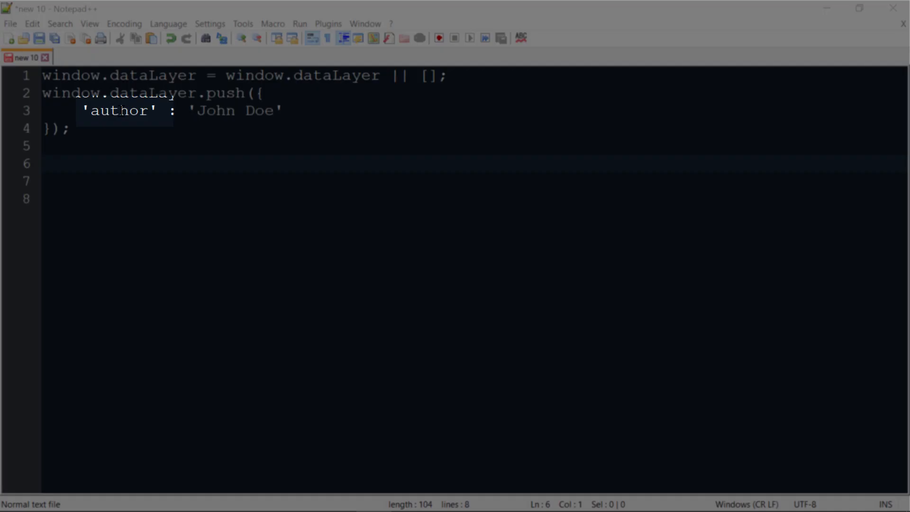
# - Examine the dataLayer.push snippet, highlighting its 'author' key, the author value and the complete code block
pyautogui.click(151, 110)
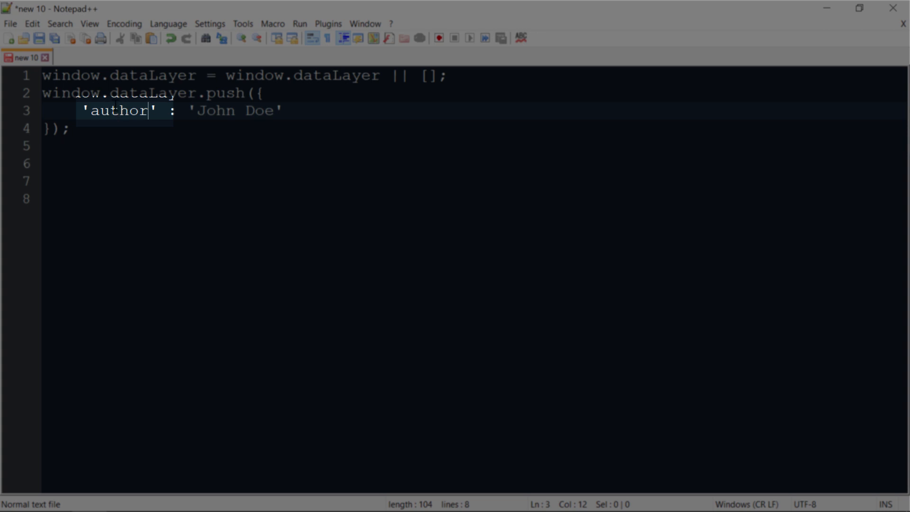
pyautogui.moveTo(197, 110); pyautogui.dragTo(279, 110)
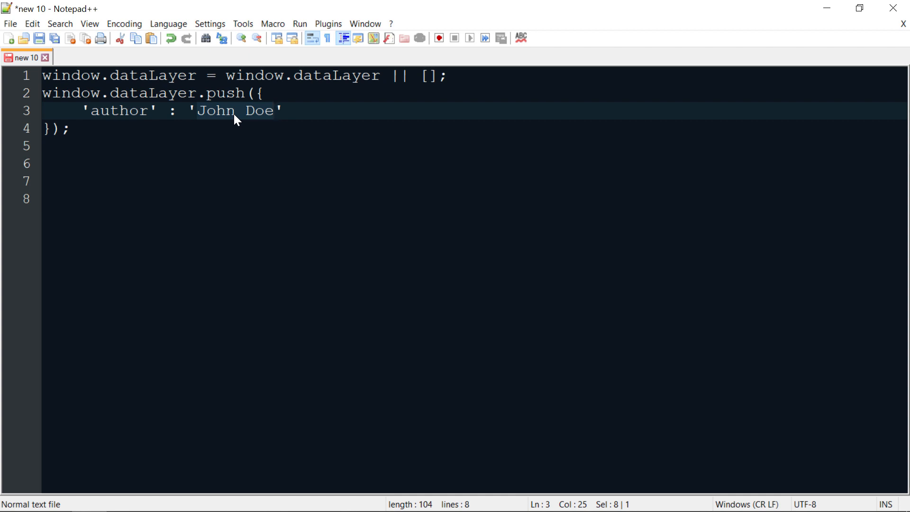
pyautogui.click(202, 117)
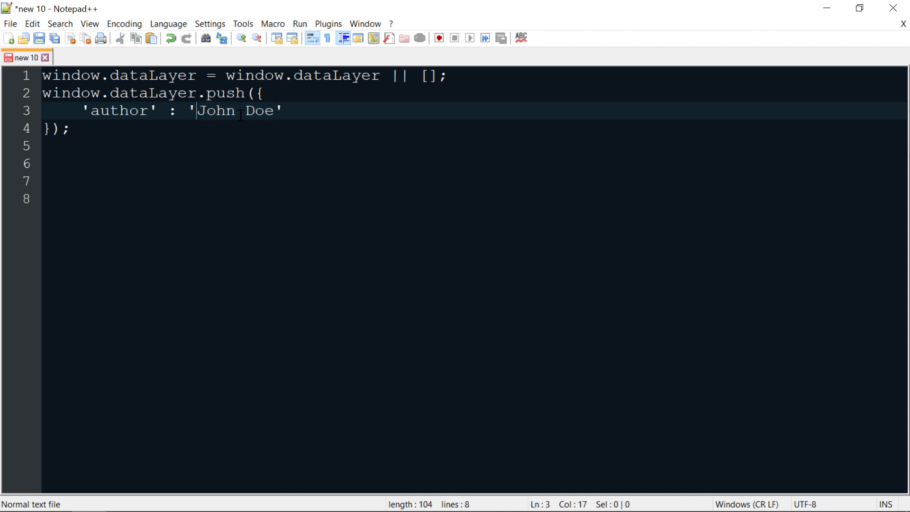
pyautogui.click(168, 123)
pyautogui.hotkey('shift', 'Up')
pyautogui.hotkey('shift', 'Up')
pyautogui.hotkey('shift', 'Up')
pyautogui.hotkey('shift', 'Home')
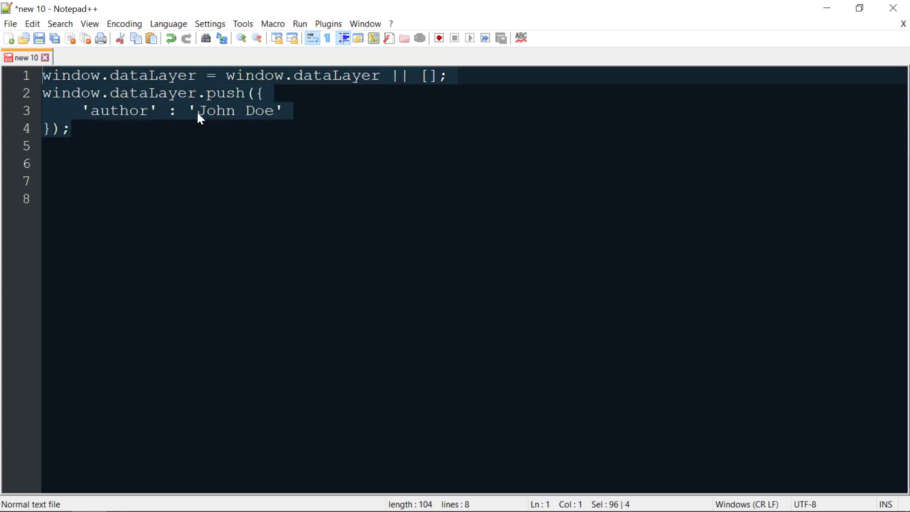
pyautogui.moveTo(189, 110); pyautogui.dragTo(283, 110)
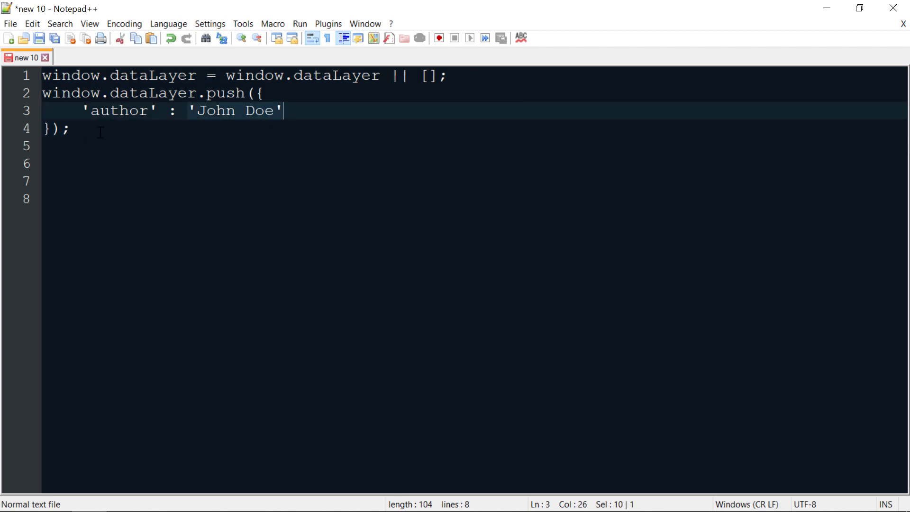
pyautogui.click(133, 130)
pyautogui.hotkey('shift', 'Up')
pyautogui.hotkey('shift', 'Up')
pyautogui.hotkey('shift', 'Up')
pyautogui.hotkey('shift', 'Home')
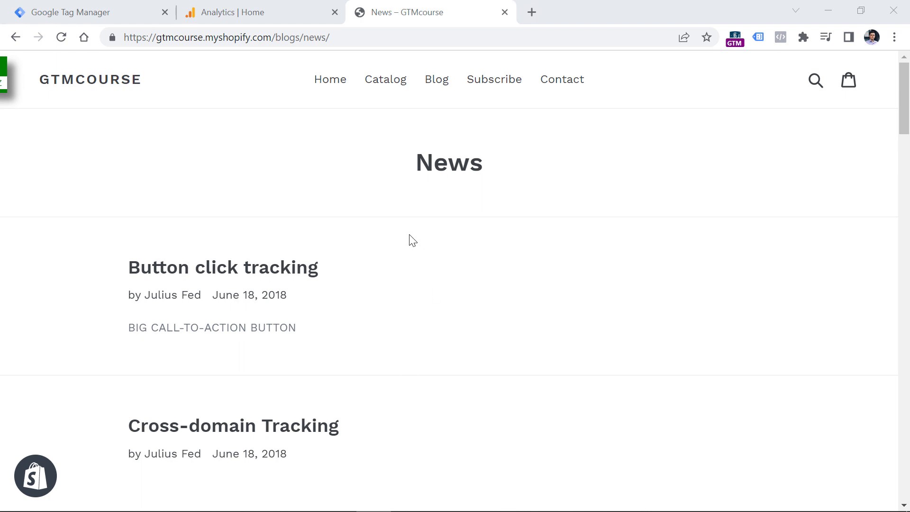
pyautogui.hotkey('ctrl', '1')
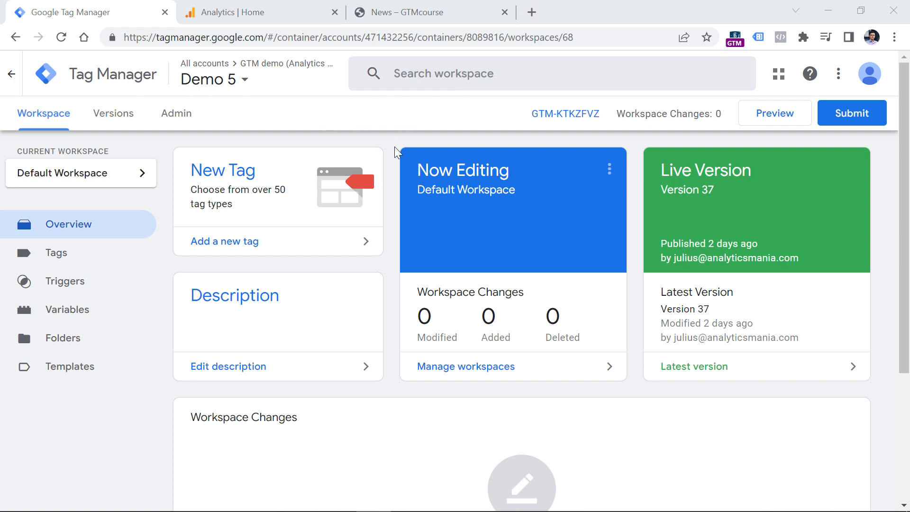
pyautogui.click(782, 120)
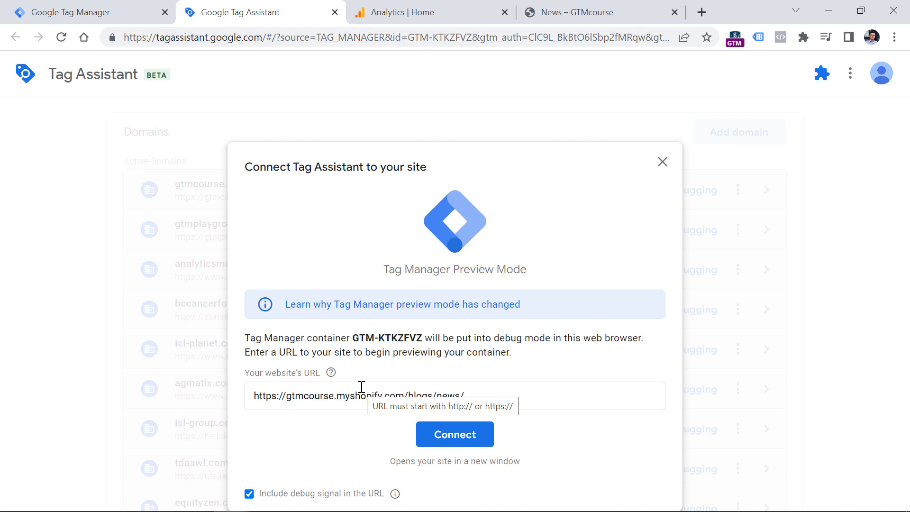
pyautogui.click(453, 438)
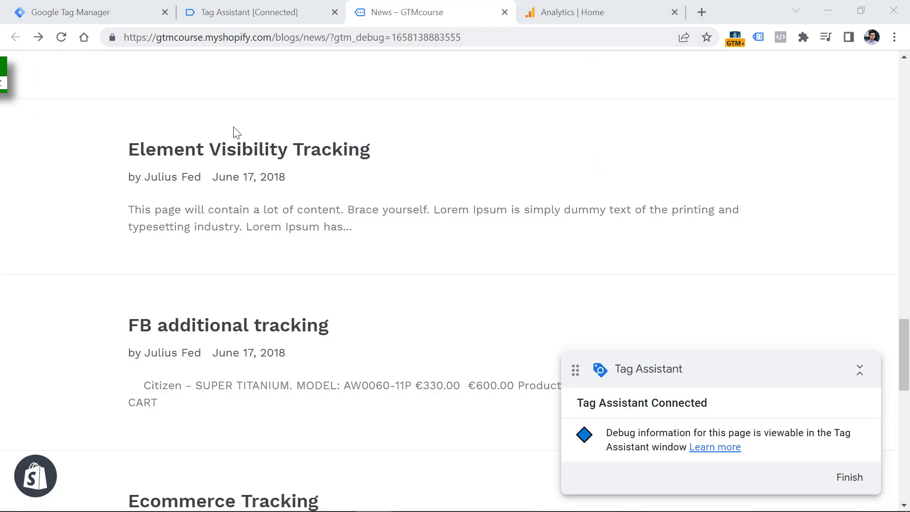
# - Open the Element Visibility Tracking post and inspect the pageAuthor key and value in its Message event's dataLayer.push call in Tag Assistant
pyautogui.click(252, 162)
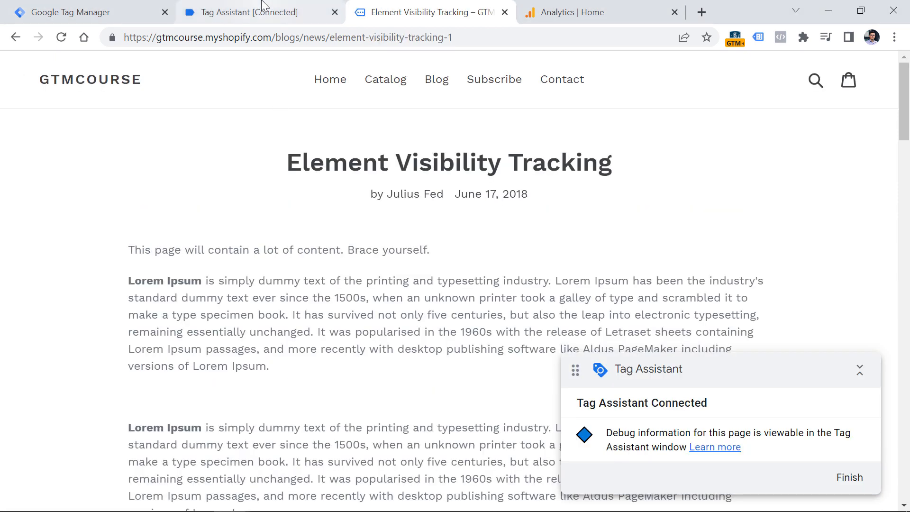
pyautogui.click(256, 7)
pyautogui.click(450, 317)
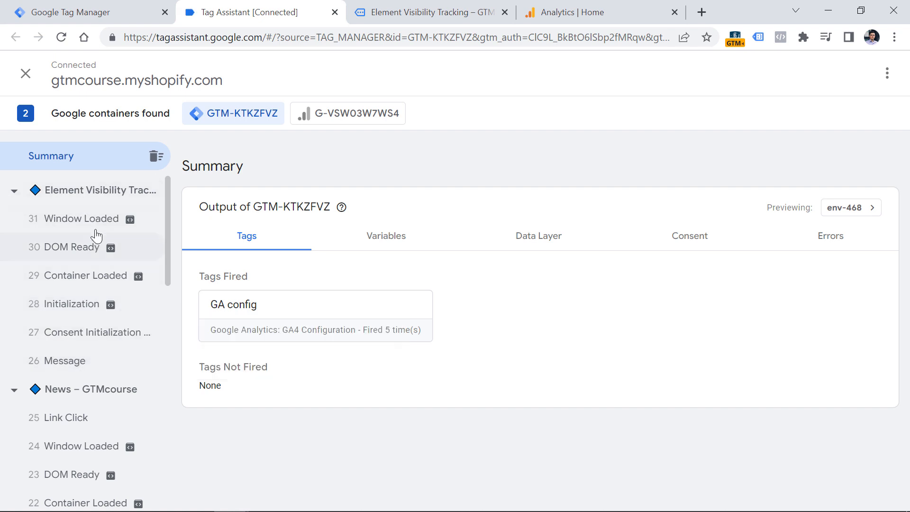
pyautogui.click(67, 366)
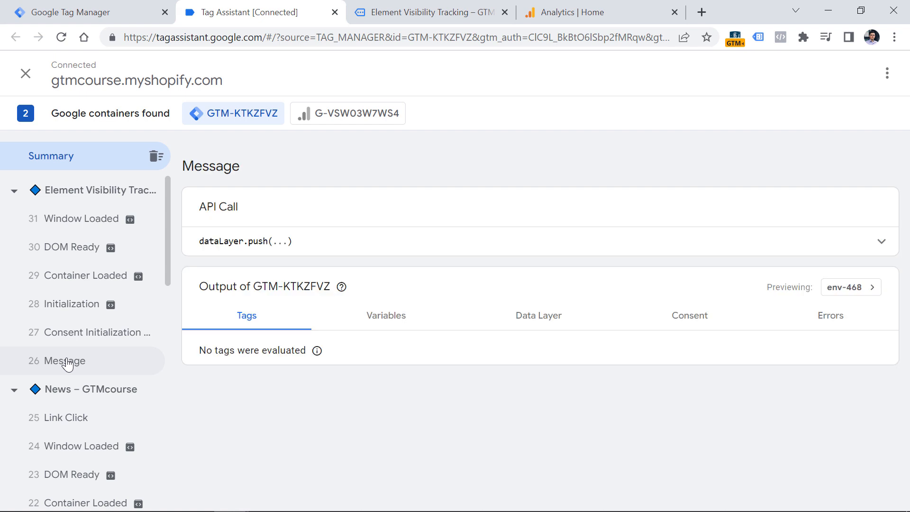
pyautogui.click(758, 245)
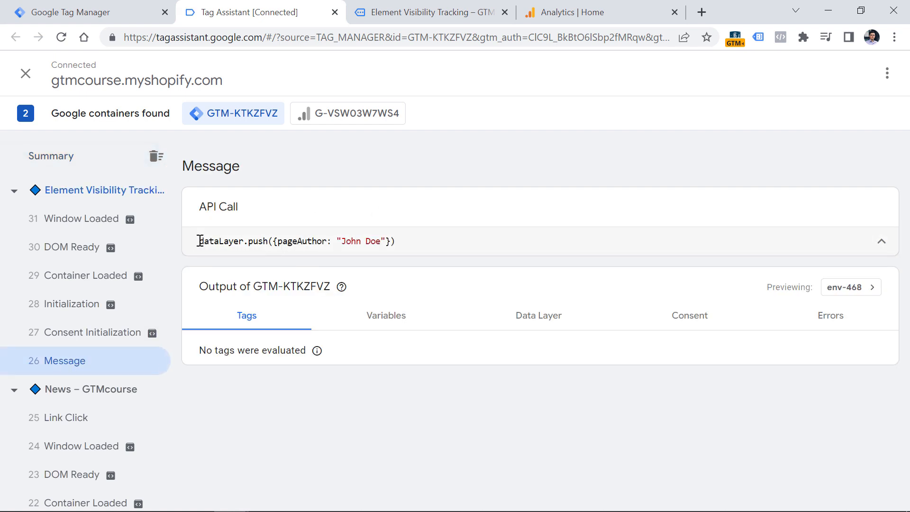
pyautogui.doubleClick(229, 242)
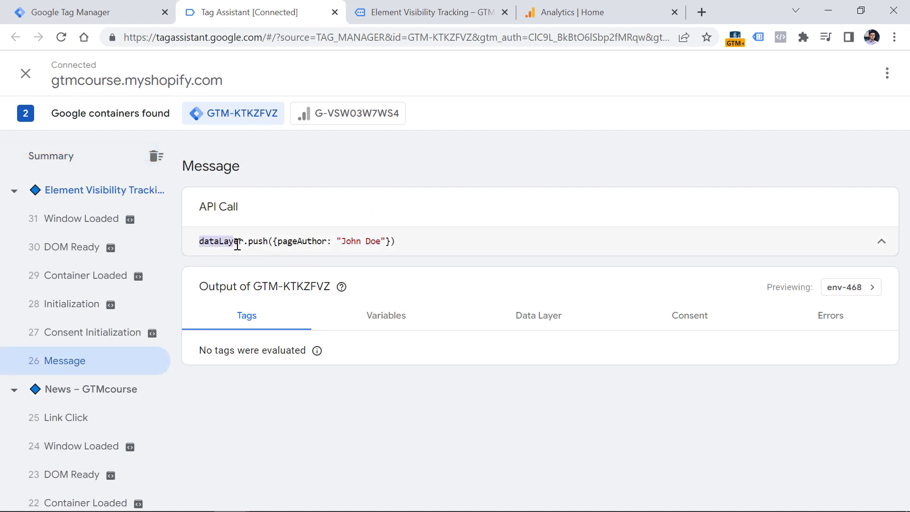
pyautogui.doubleClick(300, 241)
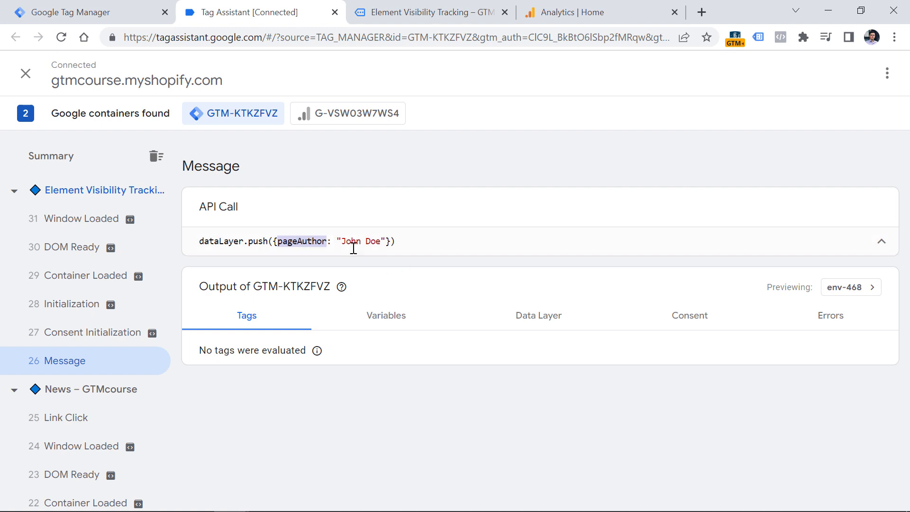
pyautogui.moveTo(342, 242); pyautogui.dragTo(382, 242)
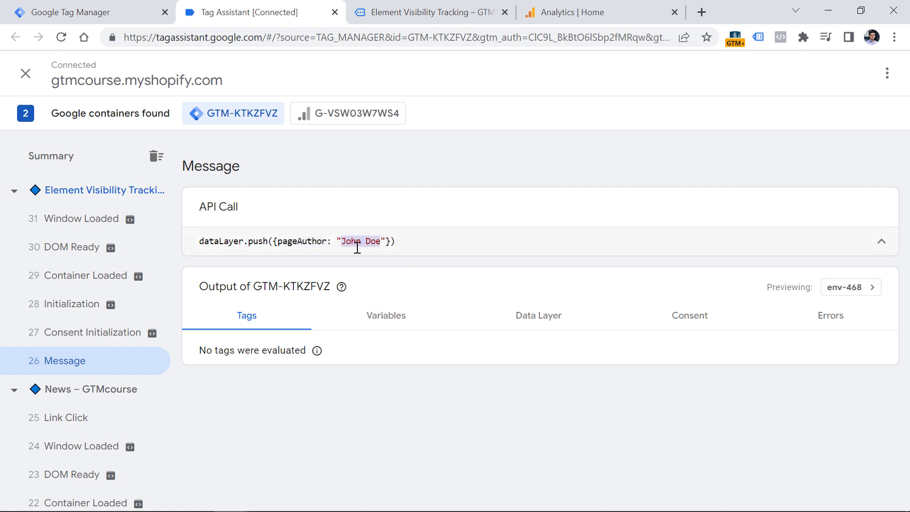
# - Open the Video Tracking blog post on the site and inspect its latest Message event's data layer push in Tag Assistant
pyautogui.click(437, 9)
pyautogui.click(16, 37)
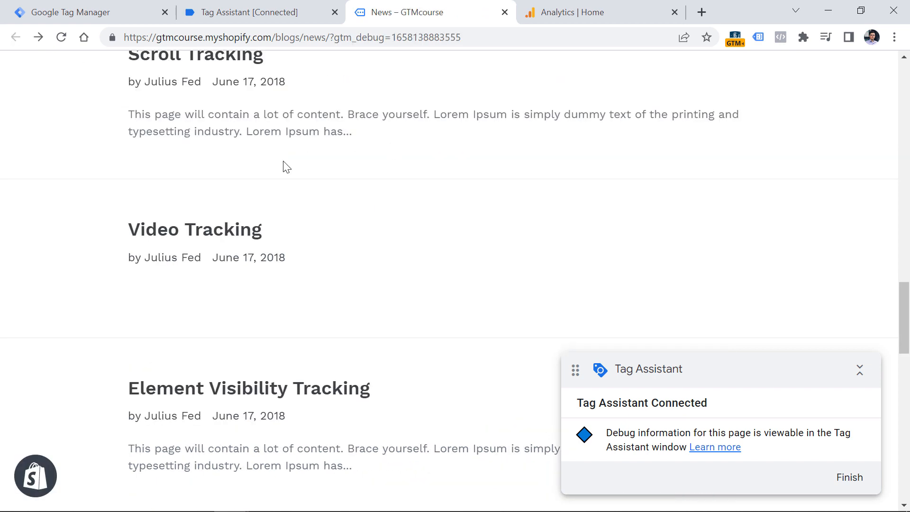
pyautogui.click(197, 229)
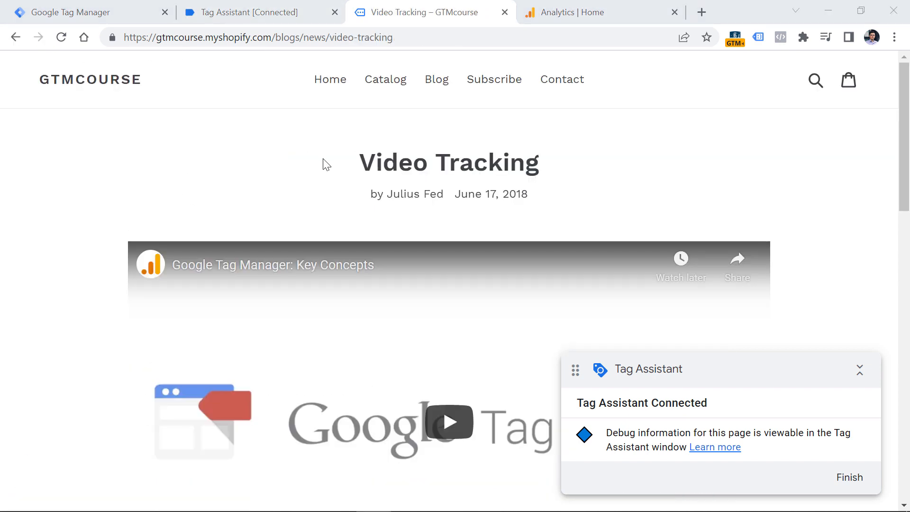
pyautogui.click(264, 10)
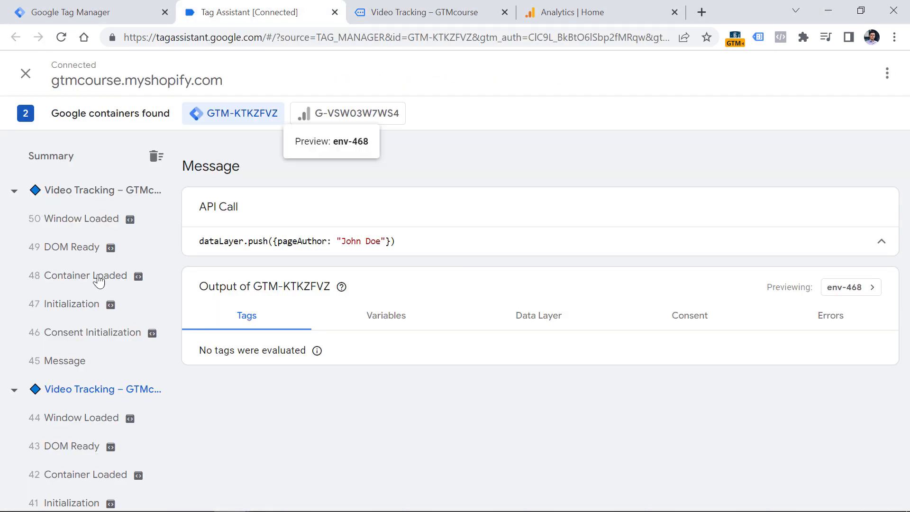
pyautogui.click(73, 368)
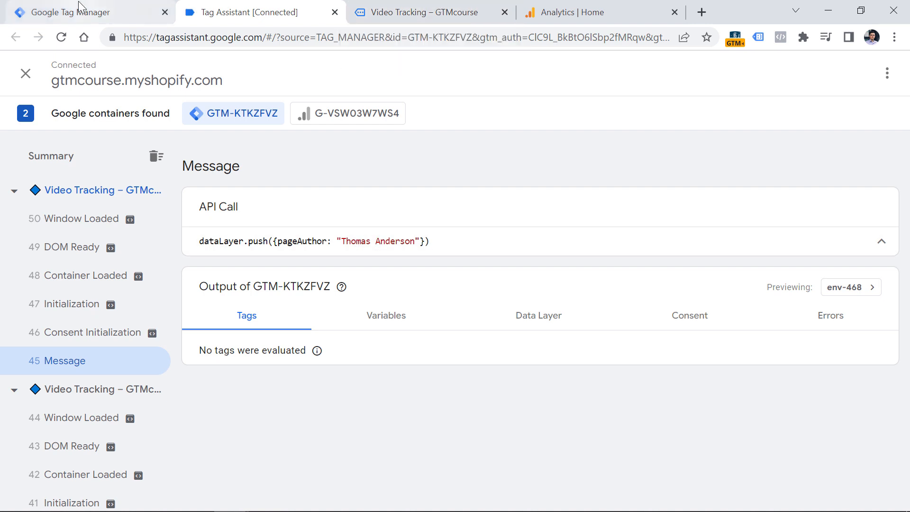
# - Create a new user-defined variable in Tag Manager with Data Layer Variable as its type
pyautogui.click(95, 7)
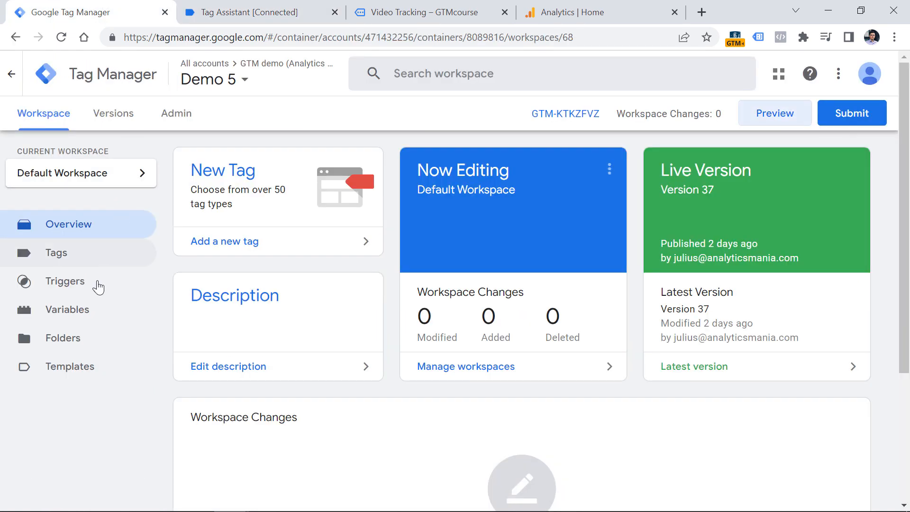
pyautogui.click(72, 313)
pyautogui.scroll(-5, 218, 394)
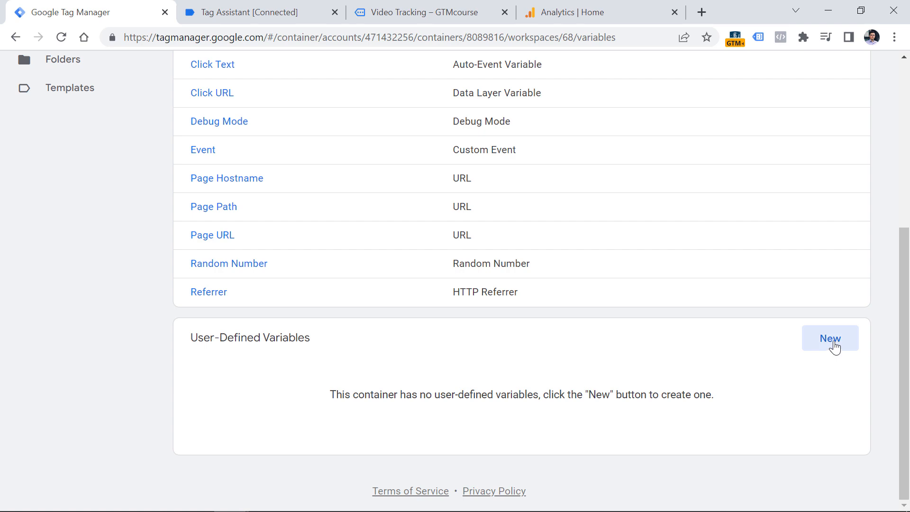
pyautogui.click(833, 347)
pyautogui.click(376, 201)
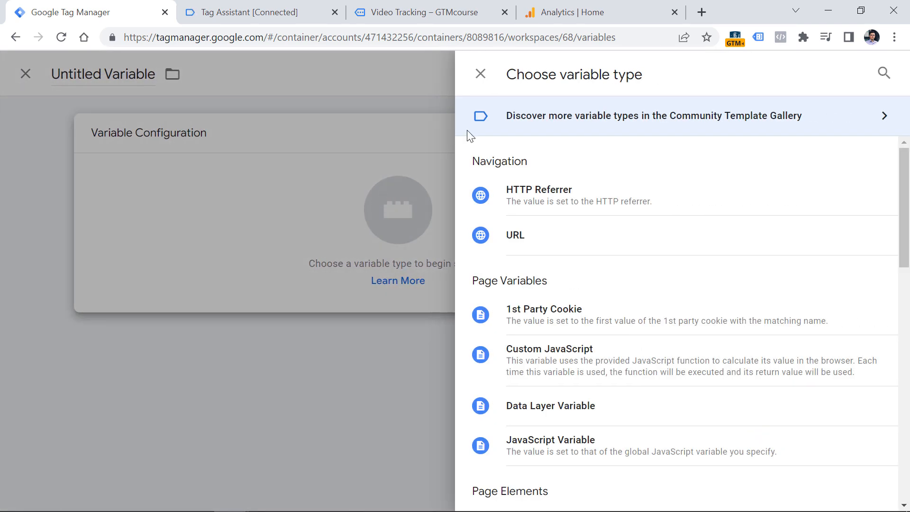
pyautogui.click(557, 407)
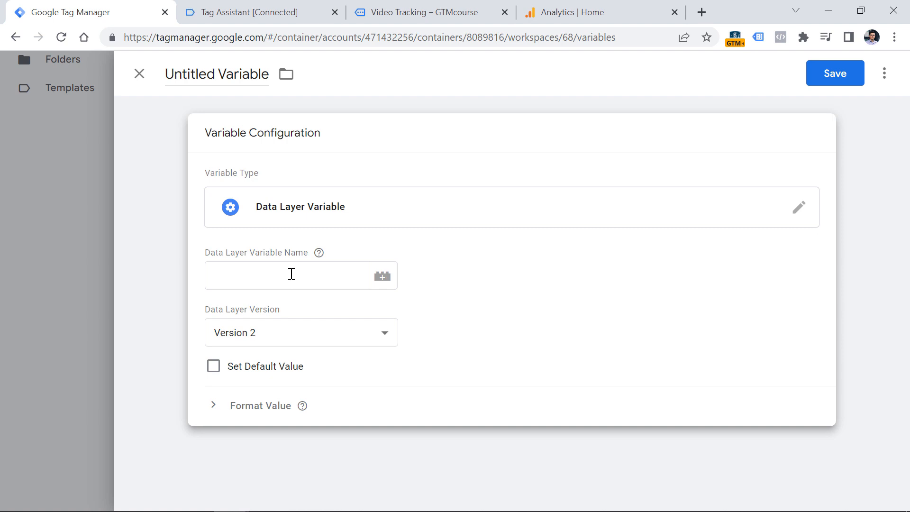
# - Check the author key in Tag Assistant, enter pageAuthor as the Data Layer Variable Name and copy it
pyautogui.click(418, 11)
pyautogui.click(278, 10)
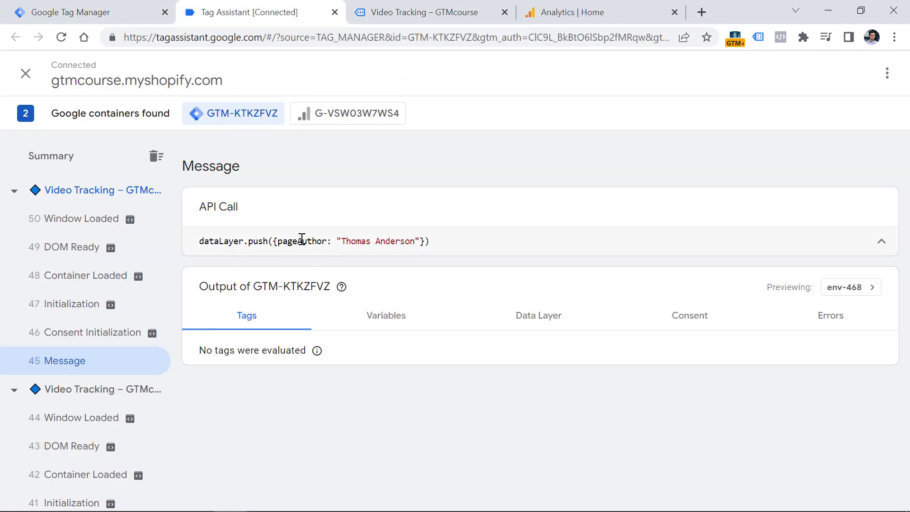
pyautogui.click(71, 13)
pyautogui.click(269, 289)
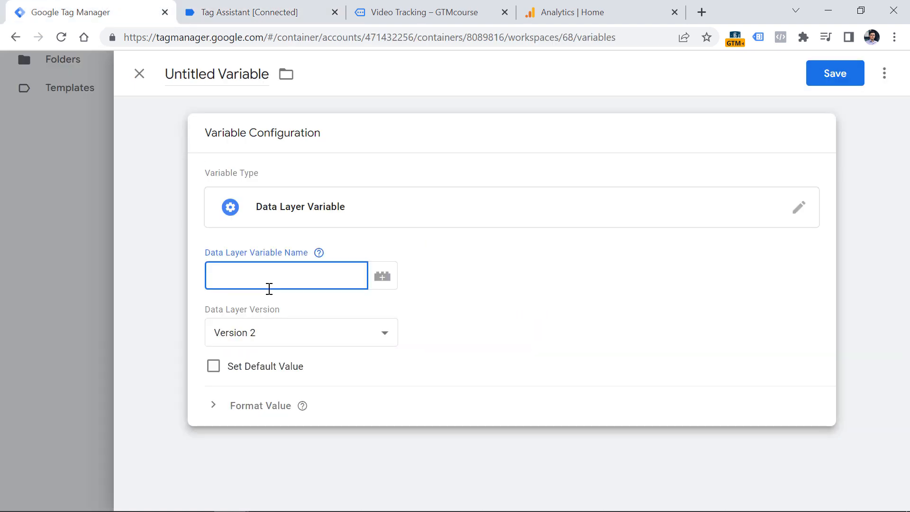
pyautogui.write('pageAuthor')
pyautogui.moveTo(269, 289); pyautogui.dragTo(213, 277)
pyautogui.hotkey('ctrl', 'c')
# - Name the variable "dlv - pageAuthor" and save it
pyautogui.click(205, 71)
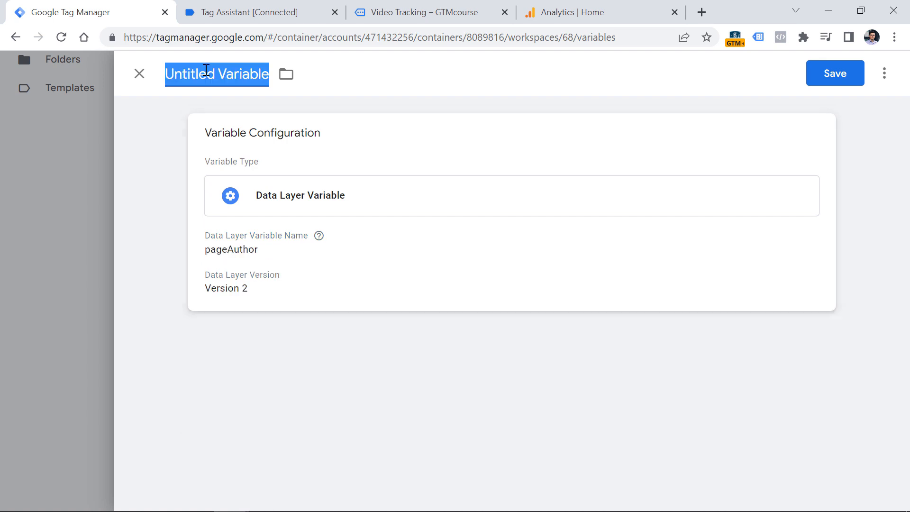
pyautogui.write('dlv -')
pyautogui.hotkey('ctrl', 'v')
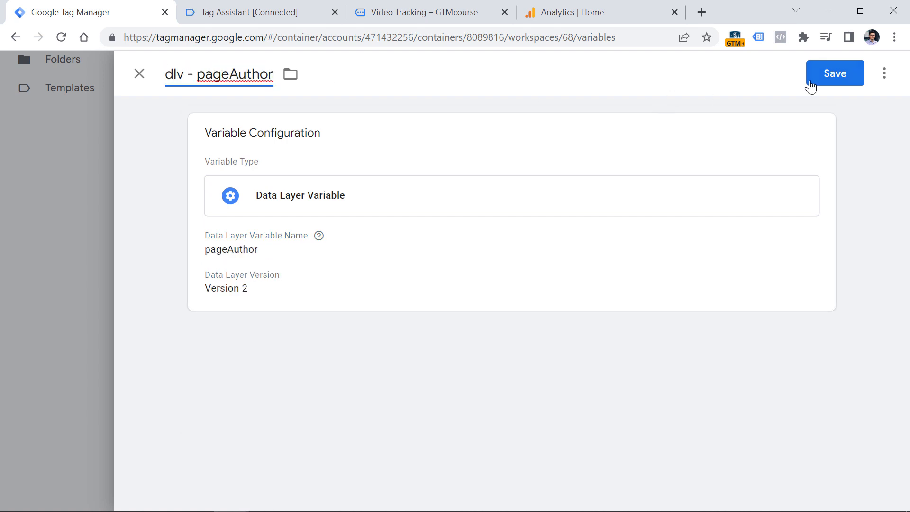
pyautogui.click(812, 81)
# - Add a Fields to Set row with the field name page_author to the GA config tag, rechecking the data layer key in Tag Assistant
pyautogui.click(61, 258)
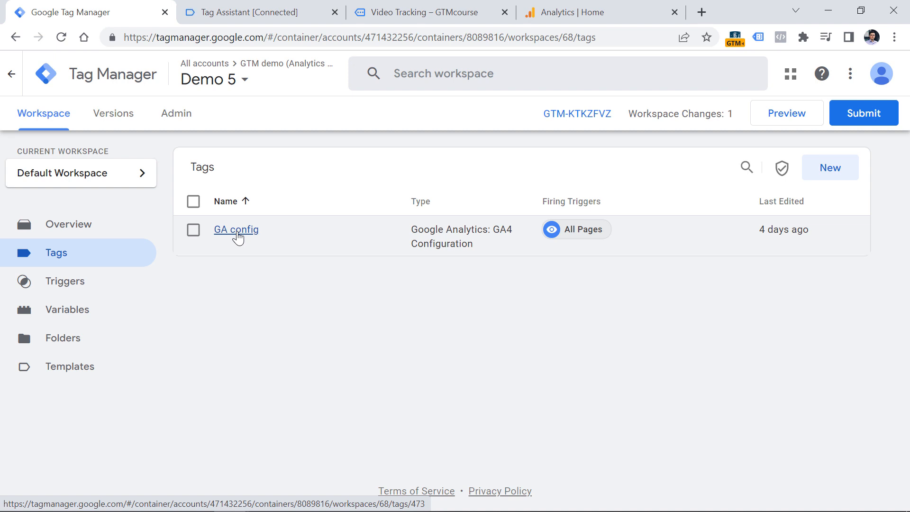
pyautogui.click(237, 232)
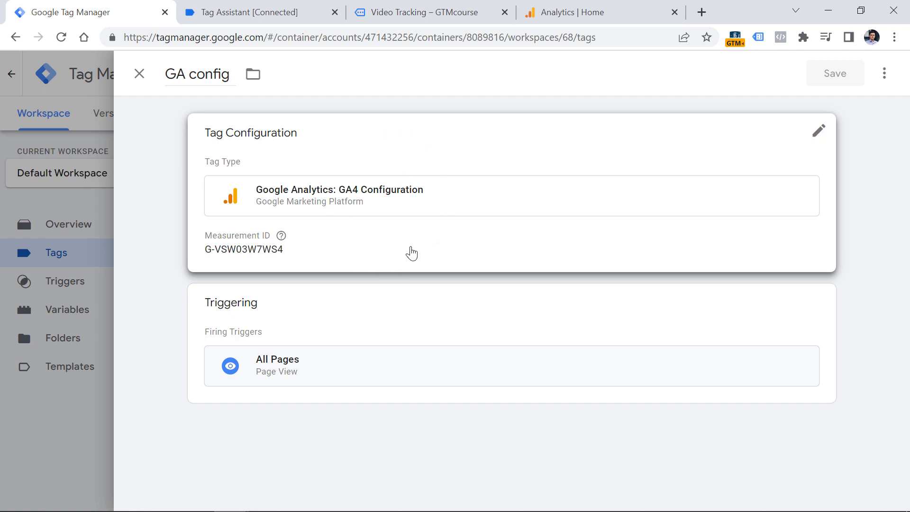
pyautogui.click(412, 254)
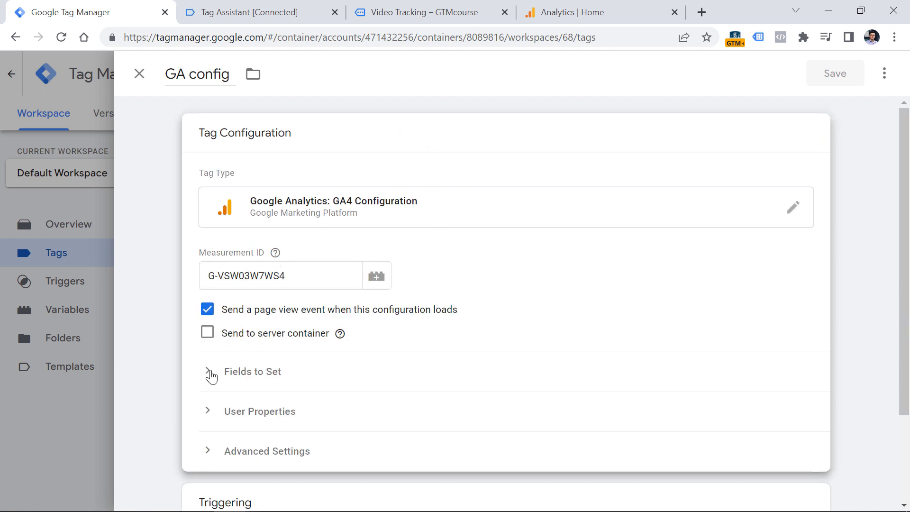
pyautogui.click(210, 374)
pyautogui.scroll(-4, 427, 309)
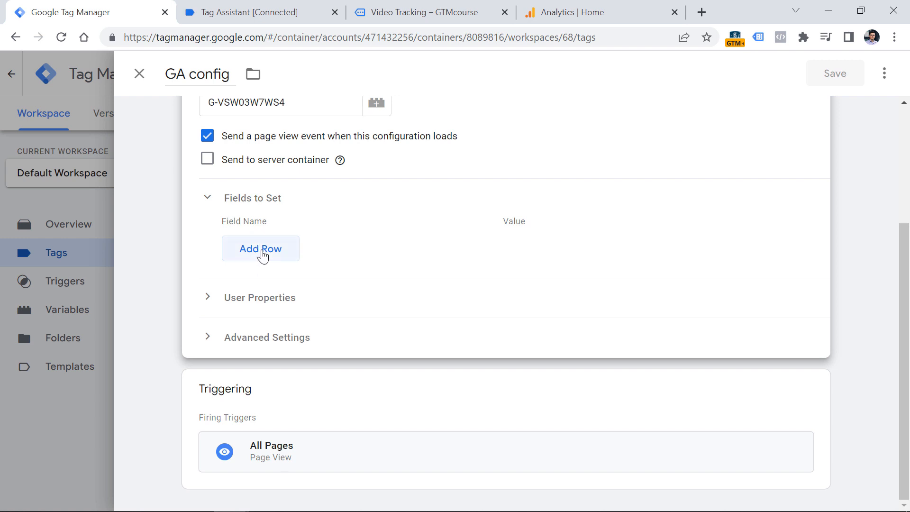
pyautogui.click(259, 253)
pyautogui.write('p')
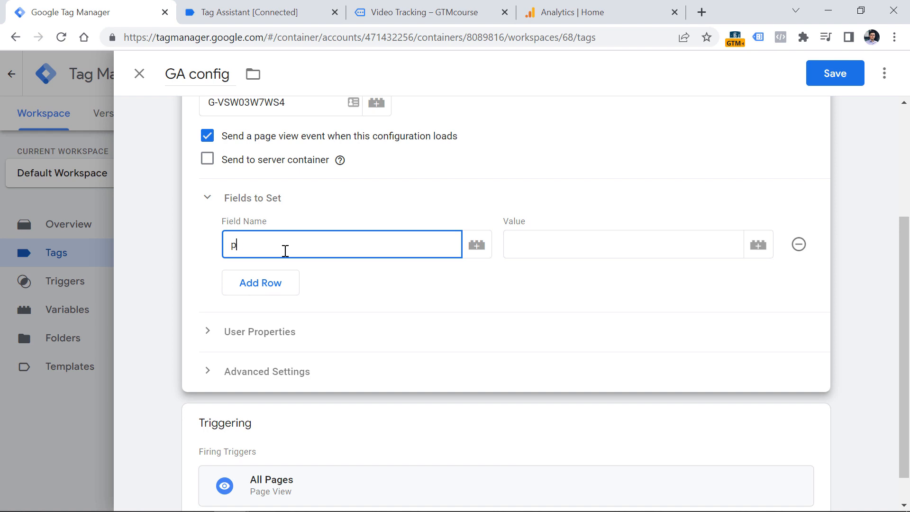
pyautogui.write('age_author')
pyautogui.click(244, 11)
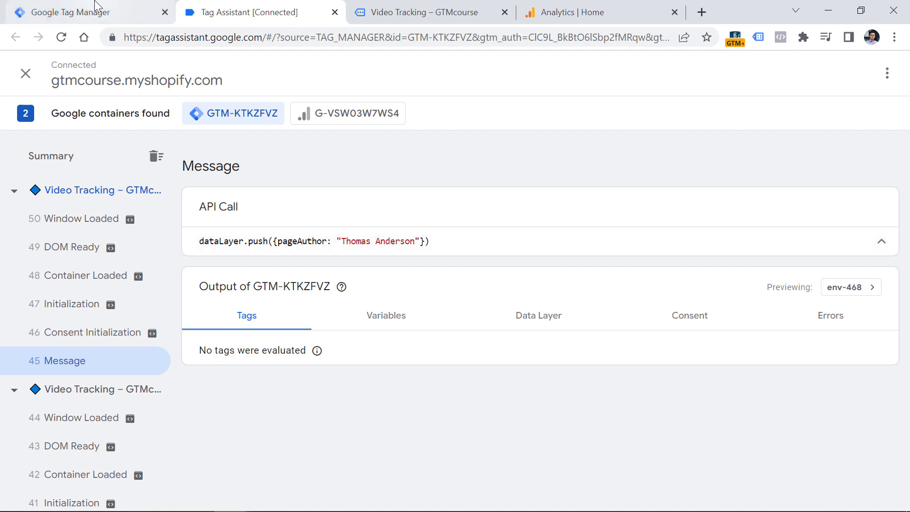
pyautogui.hotkey('ctrl', 'shift', 'Tab')
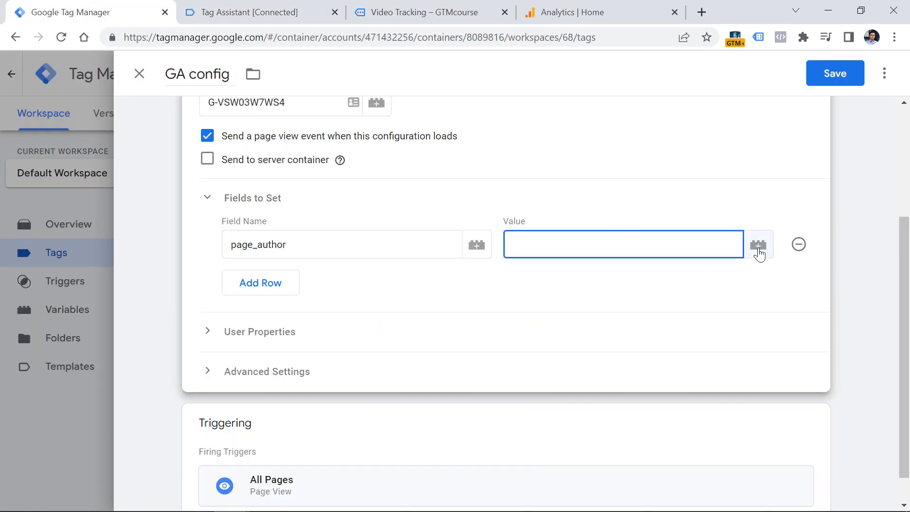
# - Set the page_author field's value to the {{dlv - pageAuthor}} variable and save the GA config tag
pyautogui.click(760, 246)
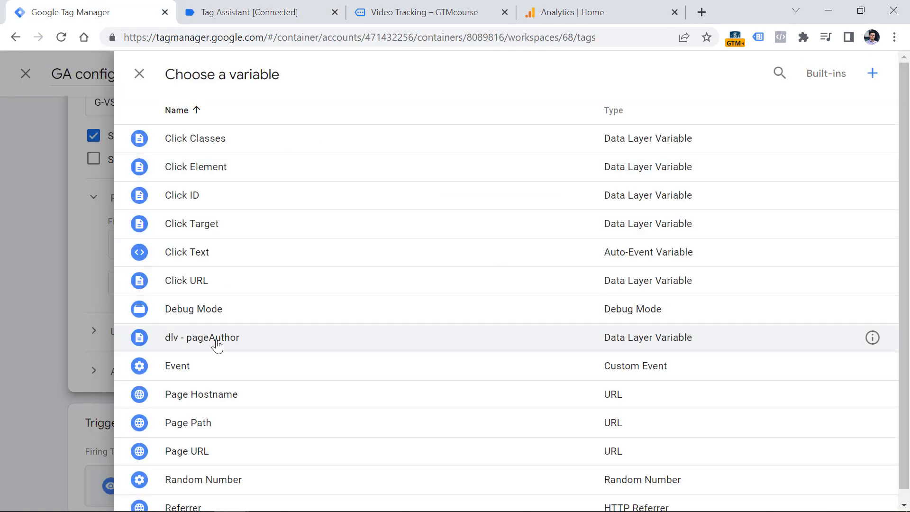
pyautogui.click(210, 339)
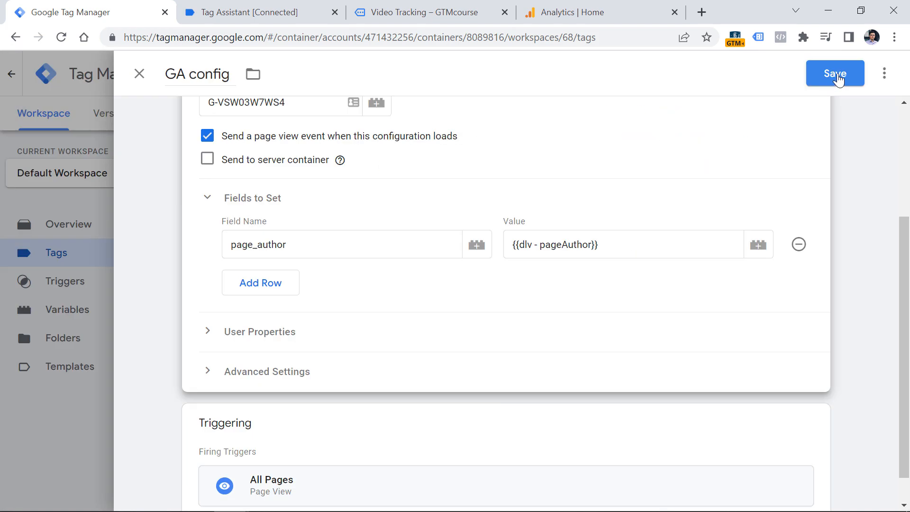
pyautogui.click(834, 79)
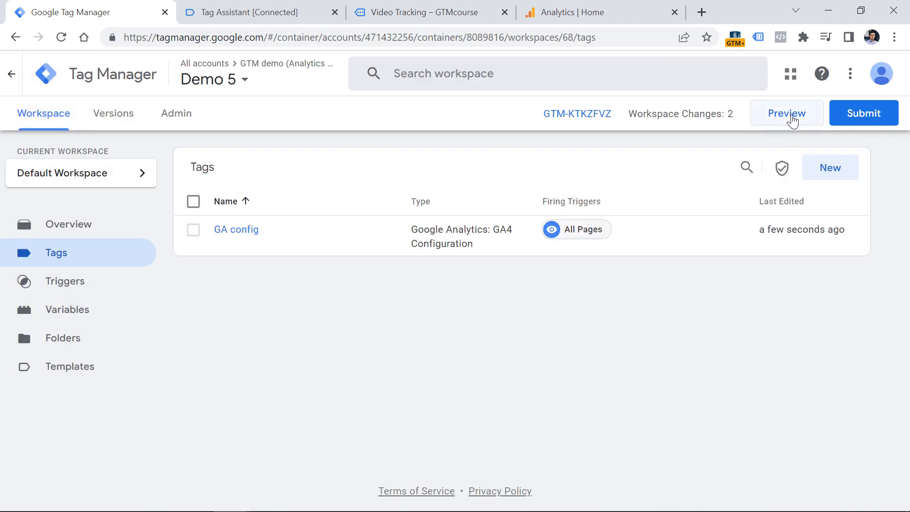
# - Preview the container on the demo site and open the "Outbound link click tracking" blog post
pyautogui.click(788, 114)
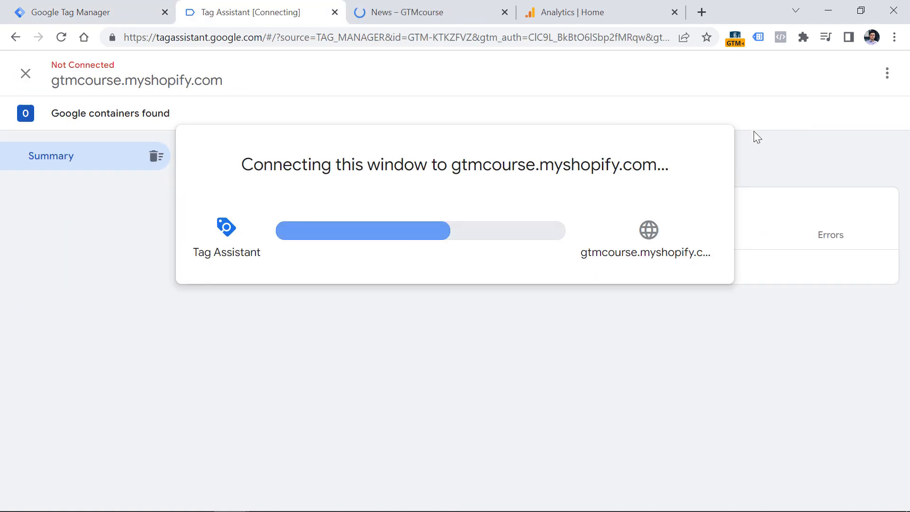
pyautogui.scroll(-5, 453, 211)
pyautogui.scroll(-5, 447, 183)
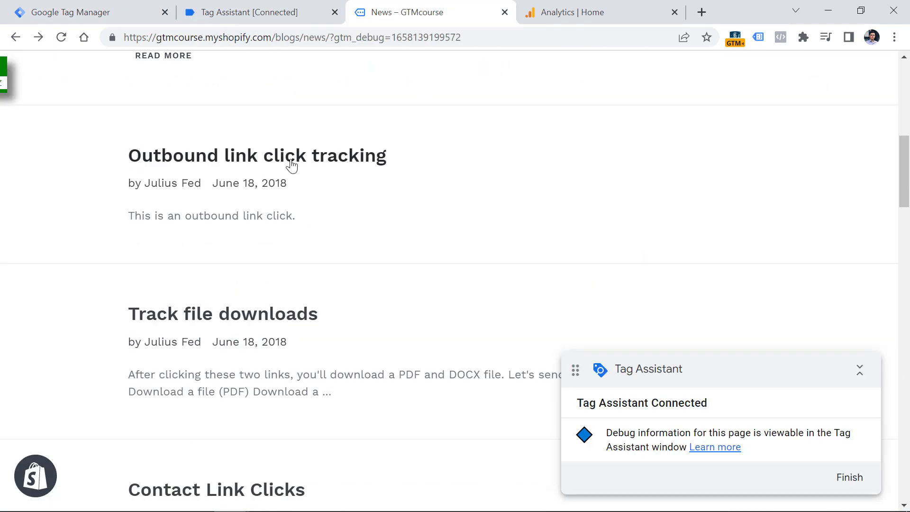
pyautogui.click(292, 165)
# - In Tag Assistant, check the post's Message event, then inspect Fields to Set in the GA config tag fired on Container Loaded
pyautogui.click(260, 6)
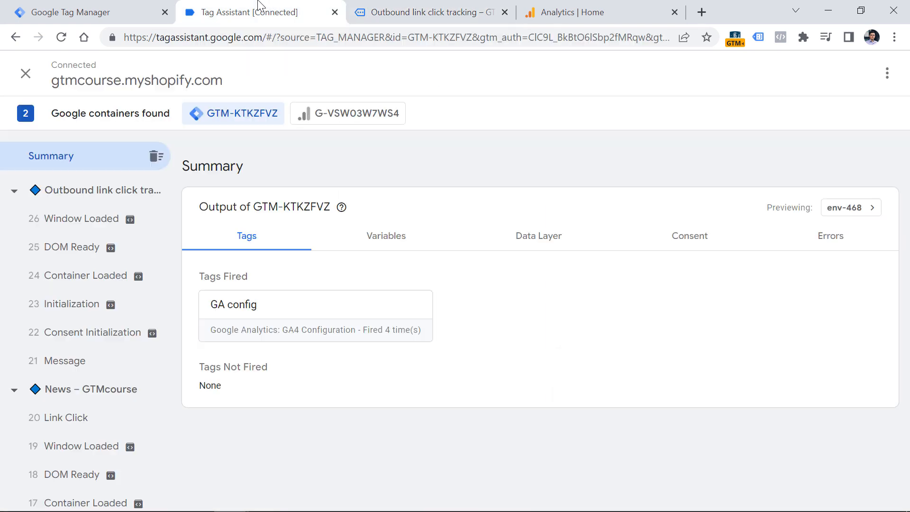
pyautogui.click(81, 361)
pyautogui.click(380, 241)
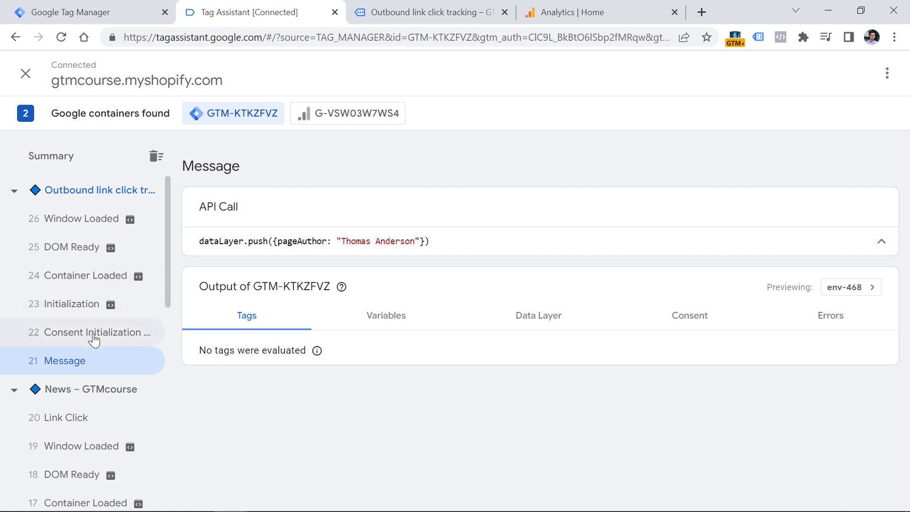
pyautogui.click(92, 281)
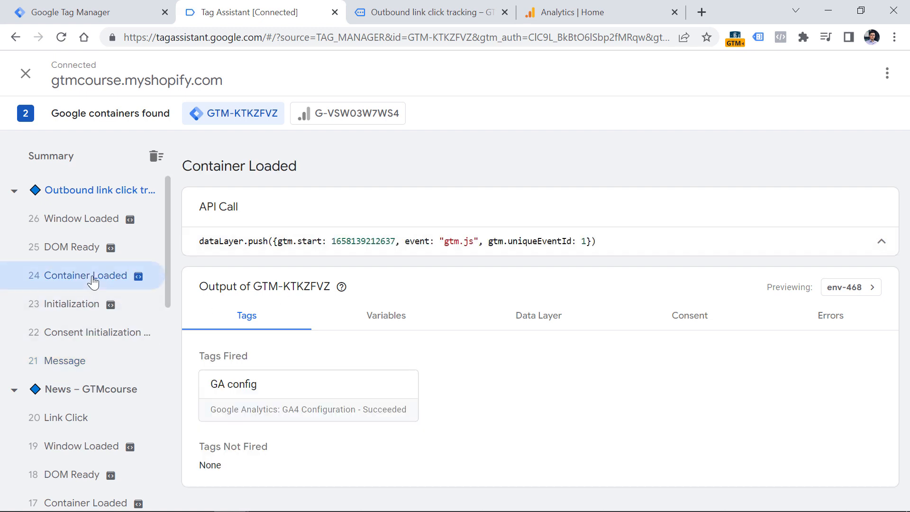
pyautogui.click(311, 393)
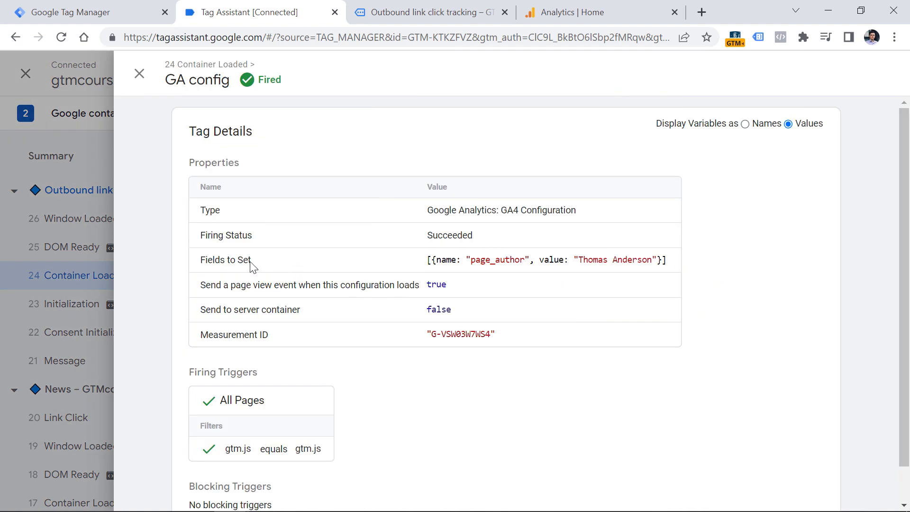
pyautogui.moveTo(249, 263); pyautogui.dragTo(204, 268)
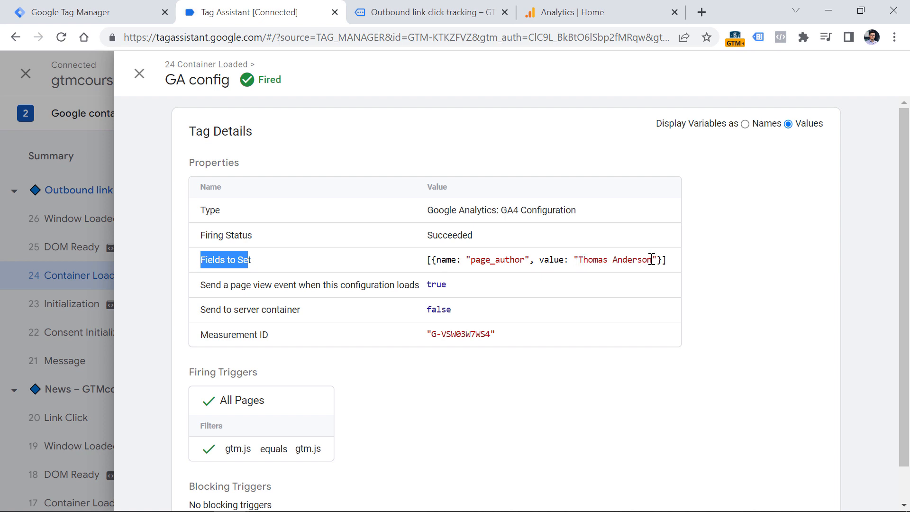
# - Switch to Google Analytics and inspect the page_author parameter of the latest page_view event in DebugView
pyautogui.click(609, 5)
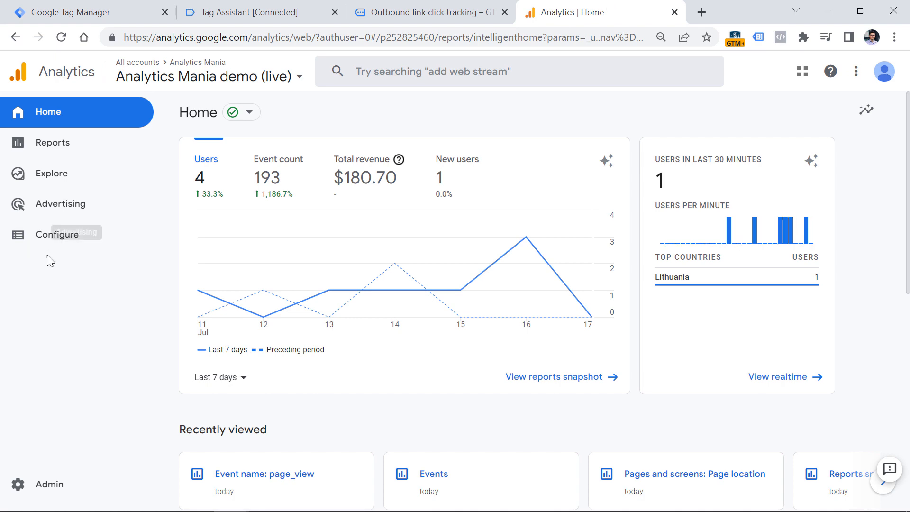
pyautogui.click(55, 237)
pyautogui.click(84, 203)
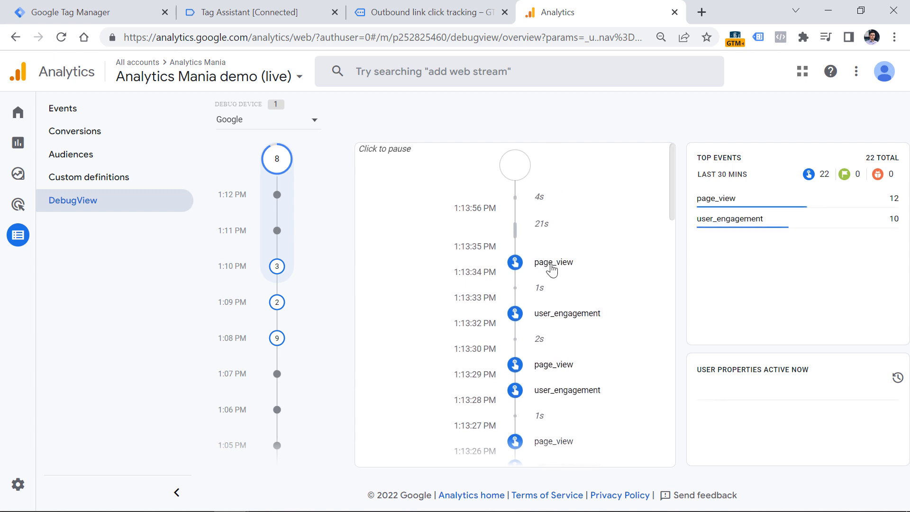
pyautogui.click(552, 264)
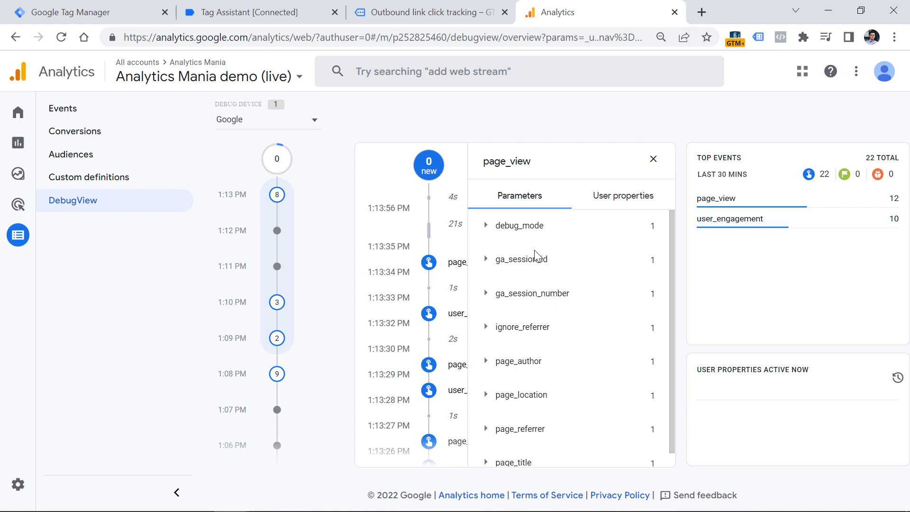
pyautogui.click(487, 363)
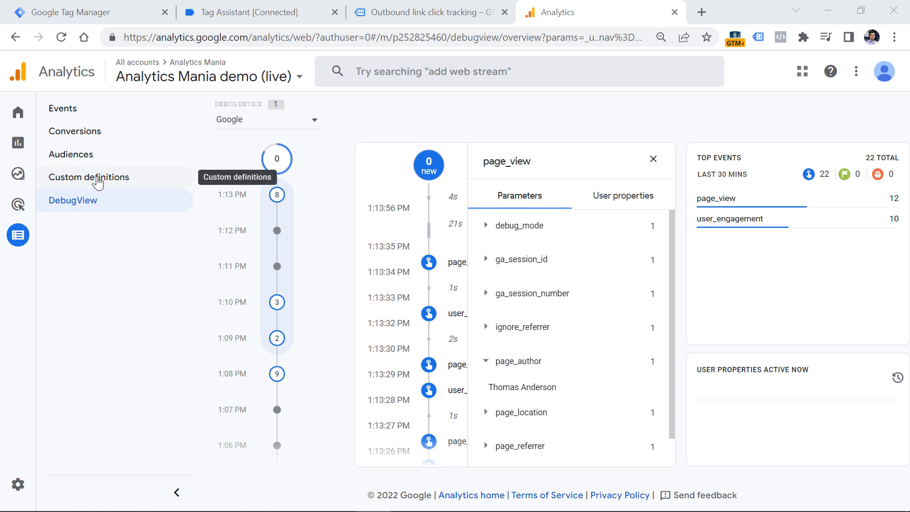
# - Start a new event-scoped custom dimension and name it "Page Author"
pyautogui.click(88, 178)
pyautogui.click(806, 172)
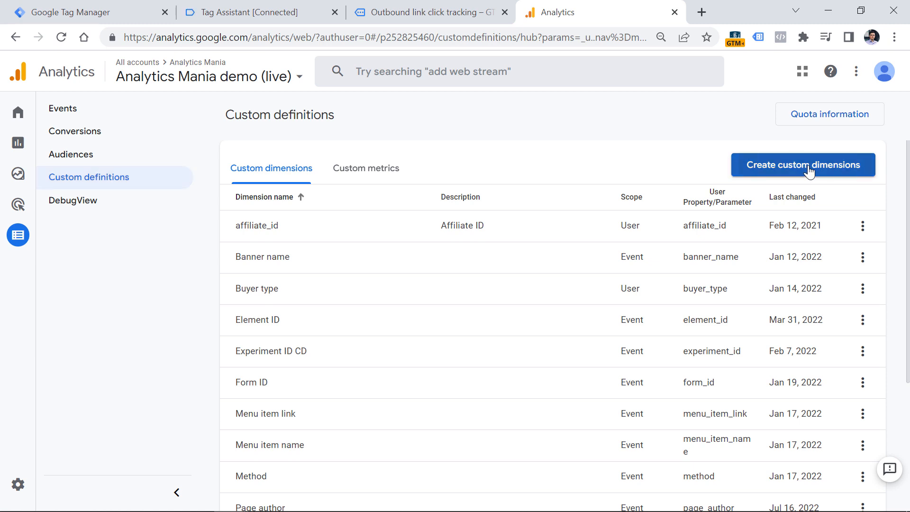
pyautogui.click(631, 203)
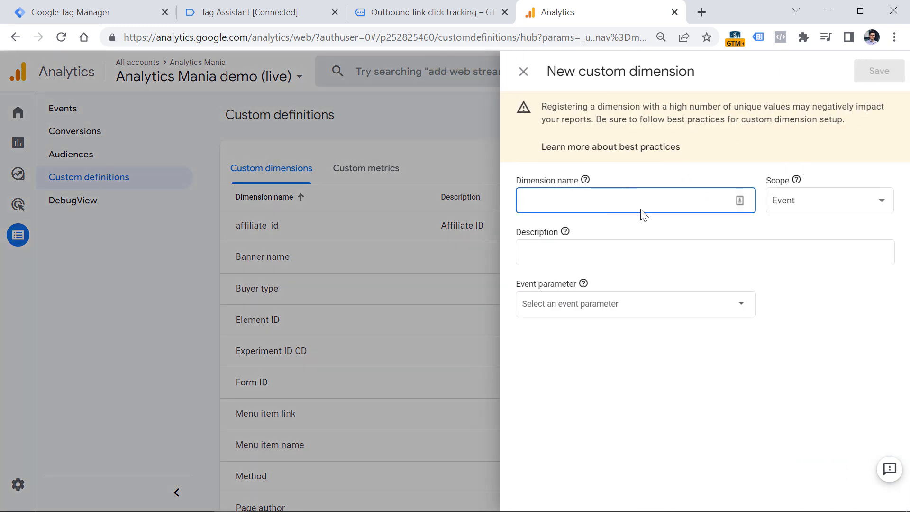
pyautogui.write('Page Author')
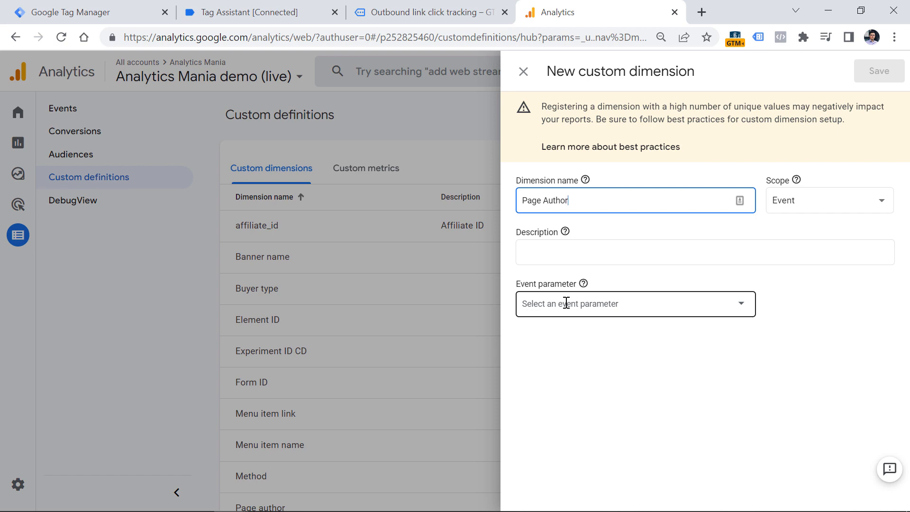
# - Copy the page_author field name from the GA config tag in Tag Manager and enter it as the custom dimension's event parameter
pyautogui.click(114, 2)
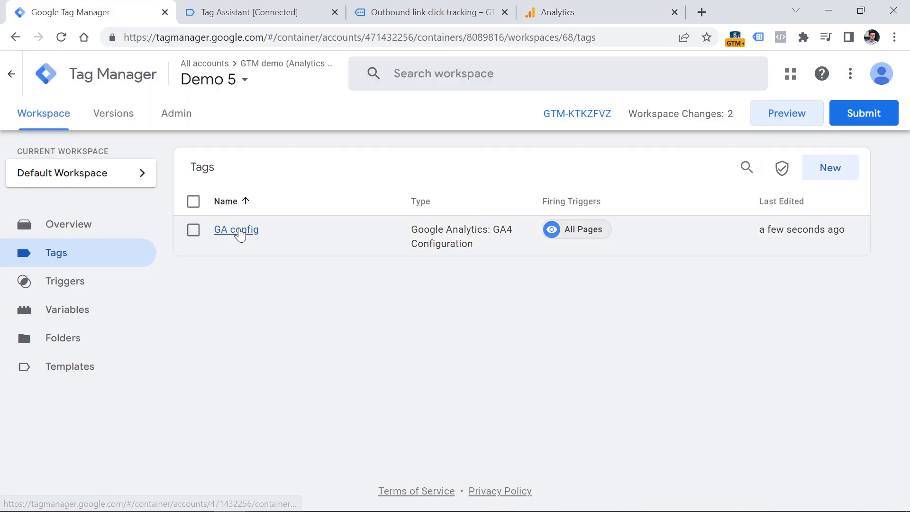
pyautogui.click(240, 230)
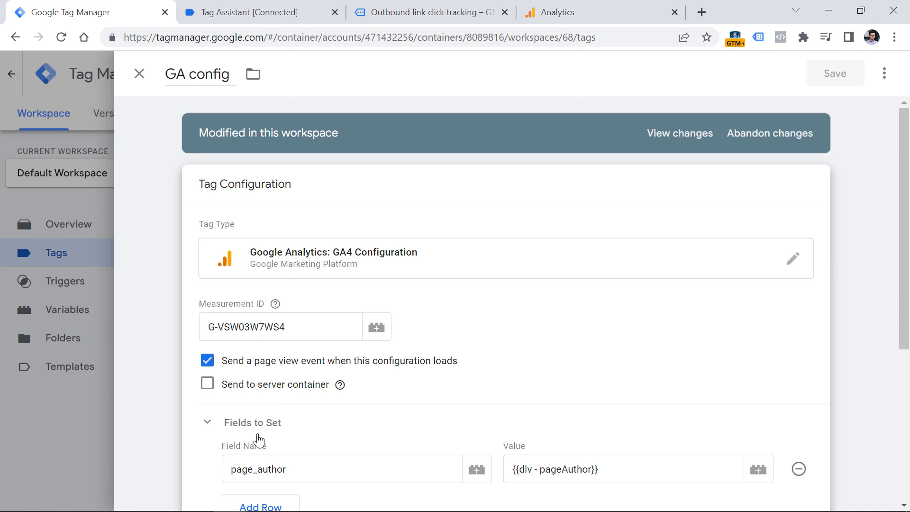
pyautogui.doubleClick(271, 469)
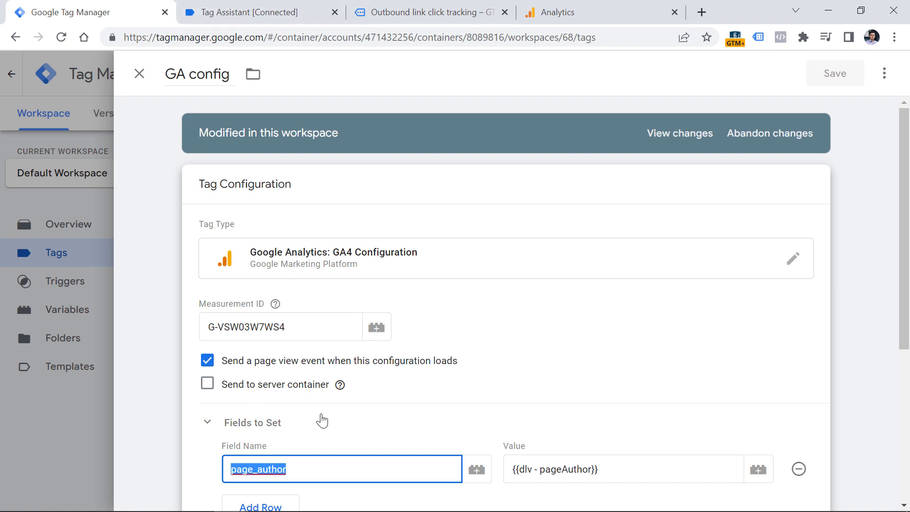
pyautogui.rightClick(277, 463)
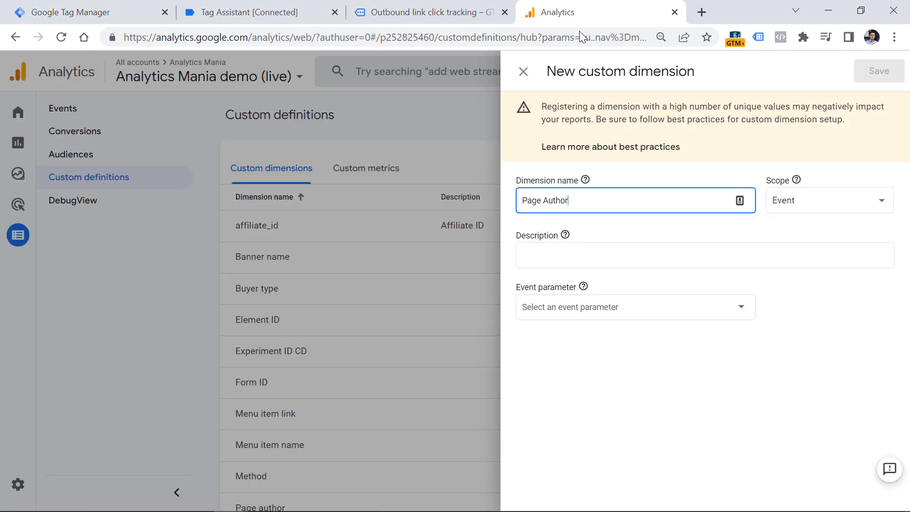
pyautogui.click(573, 306)
pyautogui.hotkey('ctrl', 'v')
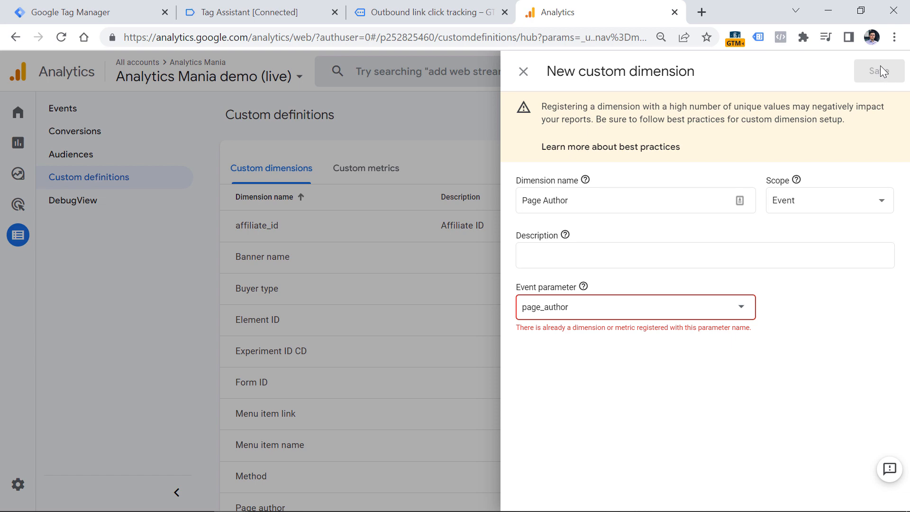
# - Return to Tag Manager, close the GA config tag and review the Submit Changes options without publishing
pyautogui.click(79, 6)
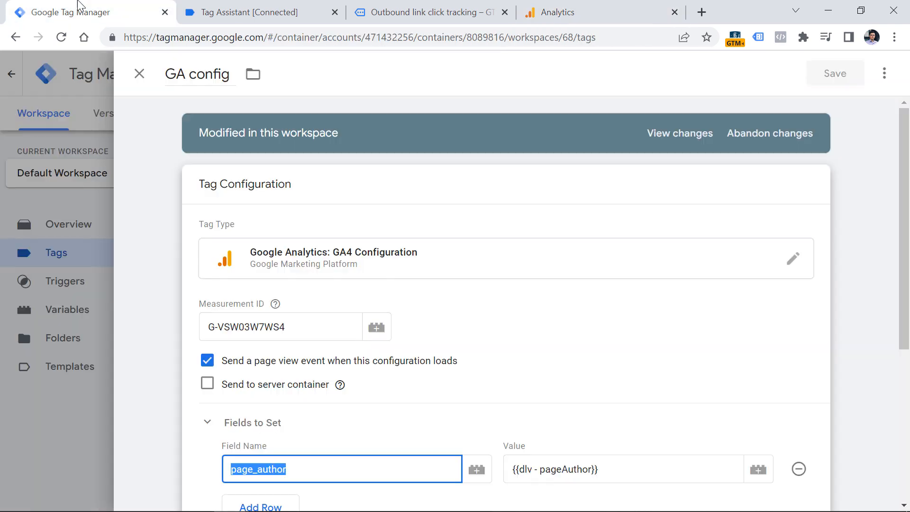
pyautogui.click(139, 74)
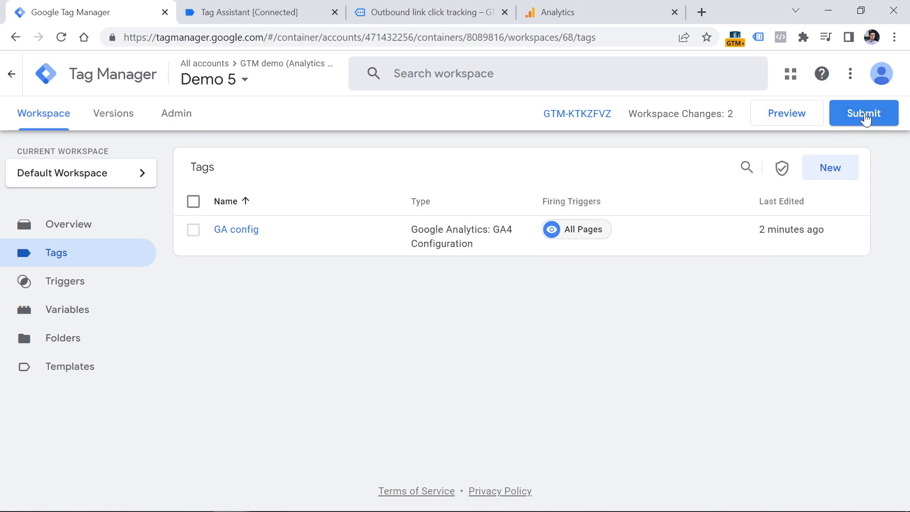
pyautogui.click(865, 119)
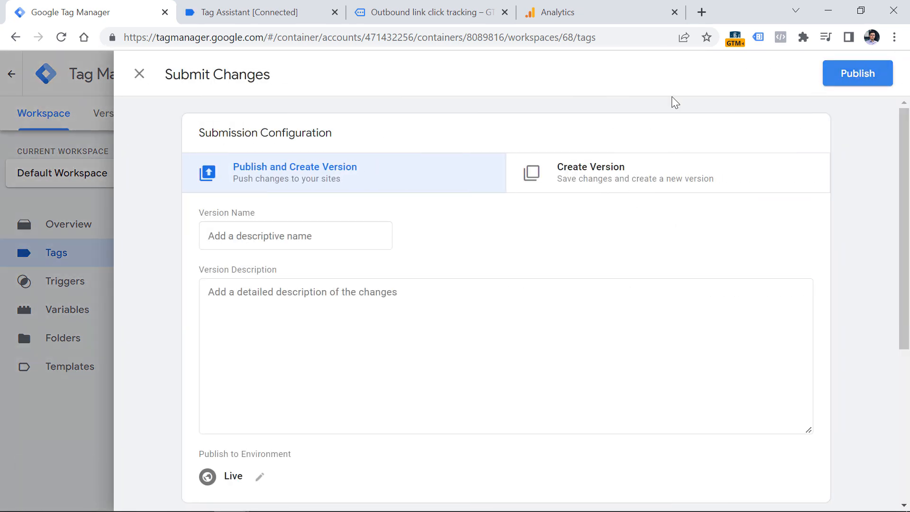
pyautogui.click(132, 79)
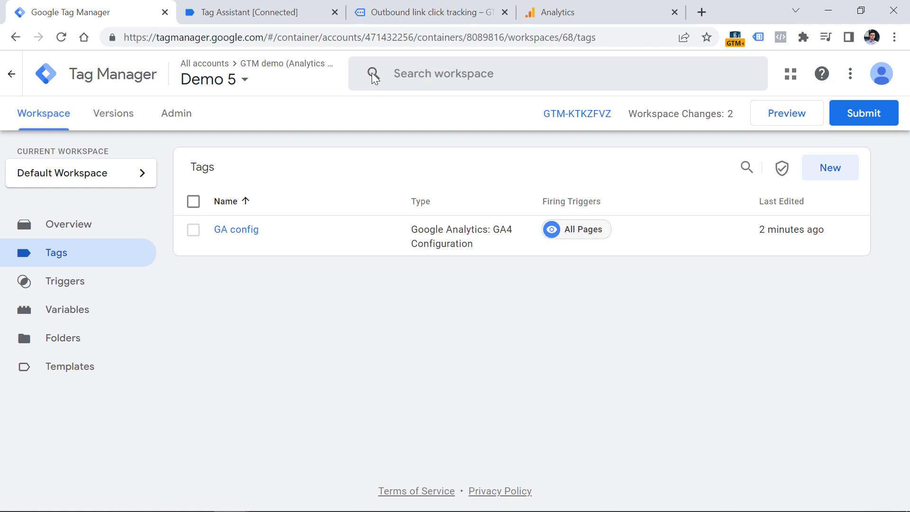
# - Switch back to Google Analytics, discard the unsaved custom dimension and create a blank exploration
pyautogui.click(605, 7)
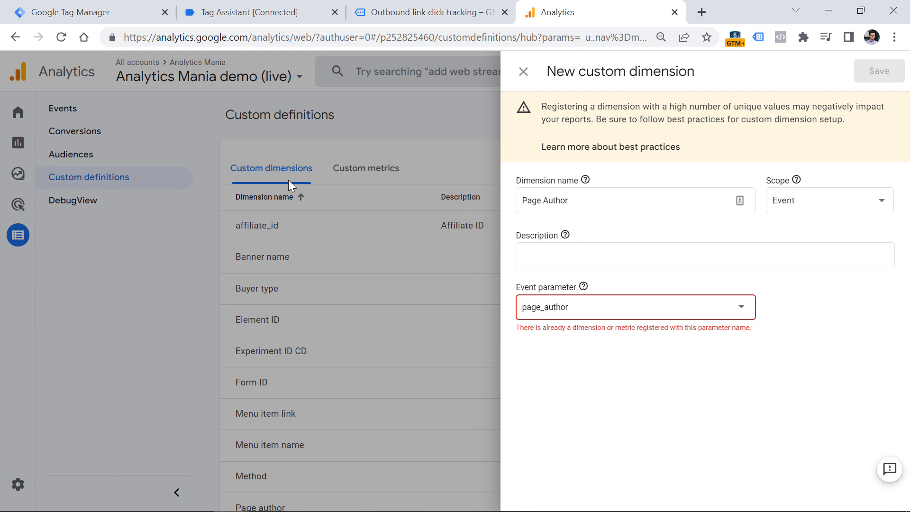
pyautogui.click(524, 72)
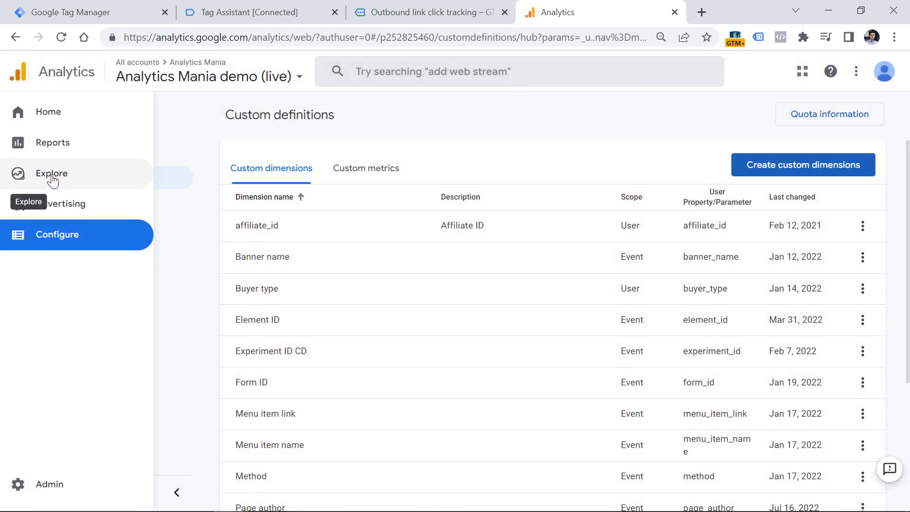
pyautogui.click(52, 180)
pyautogui.click(196, 222)
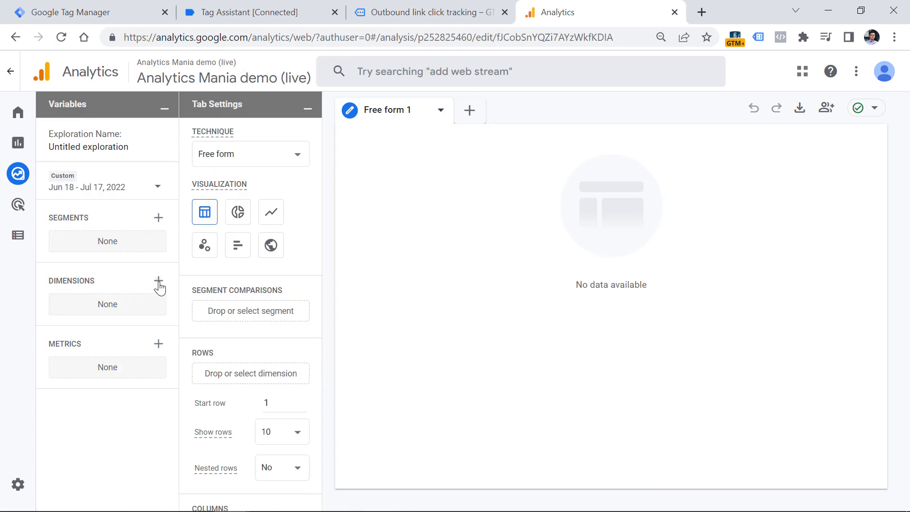
# - Import the Event name and Page author dimensions into the exploration
pyautogui.click(159, 282)
pyautogui.click(410, 70)
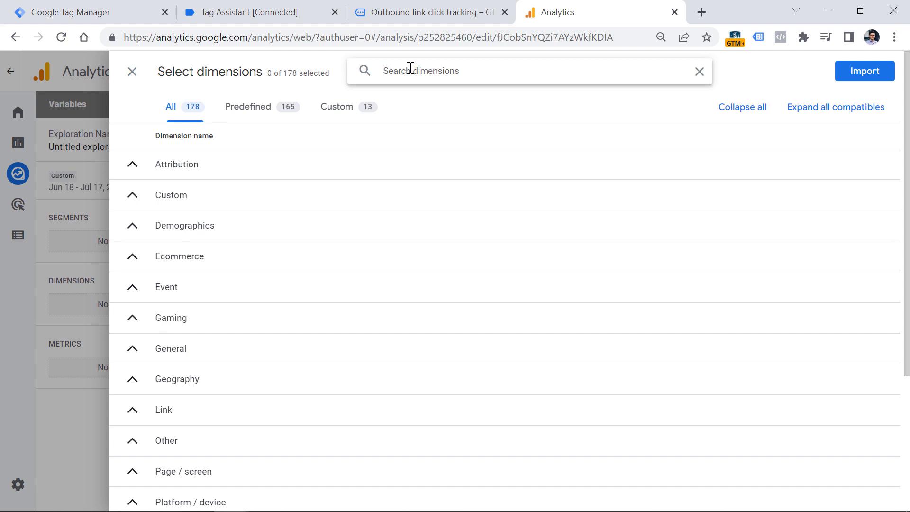
pyautogui.write('event na')
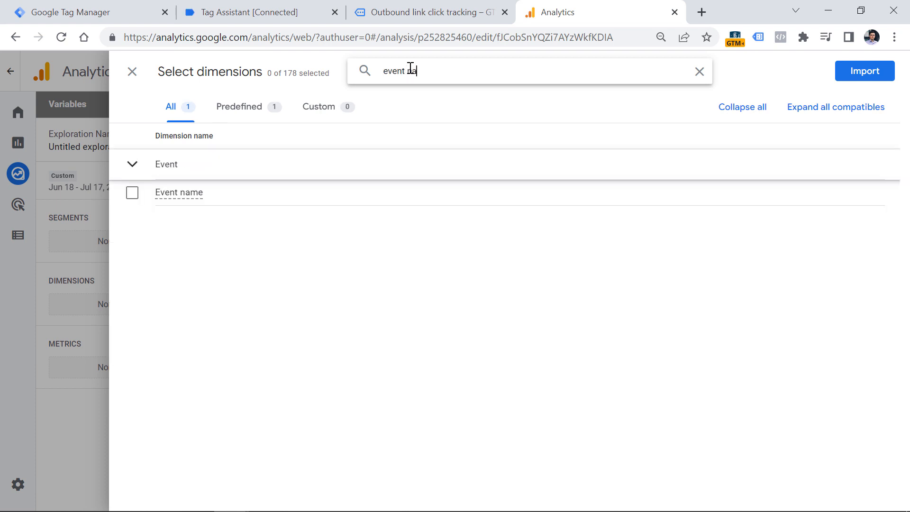
pyautogui.click(132, 192)
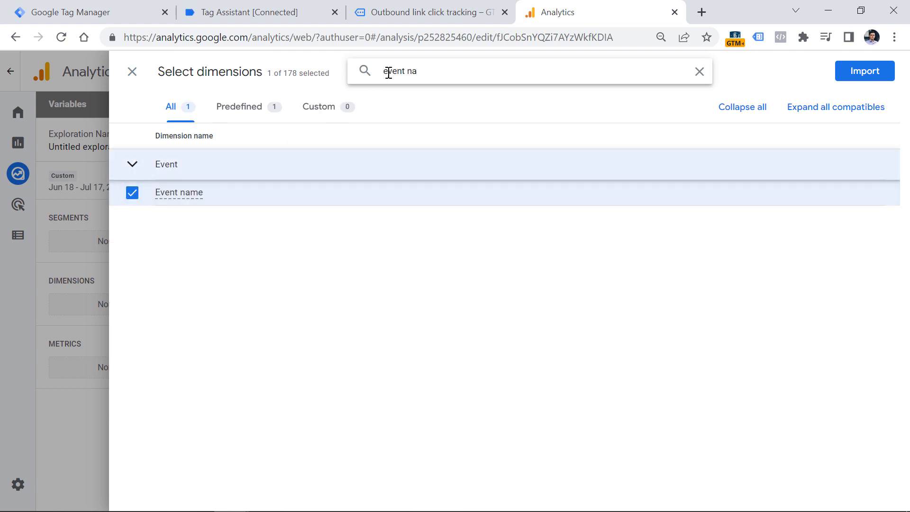
pyautogui.tripleClick(407, 69)
pyautogui.write('page')
pyautogui.click(132, 192)
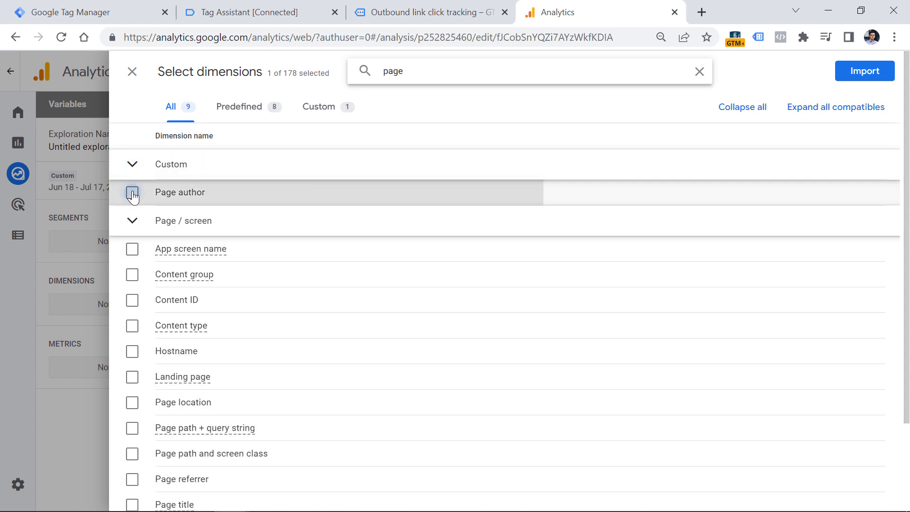
pyautogui.click(868, 73)
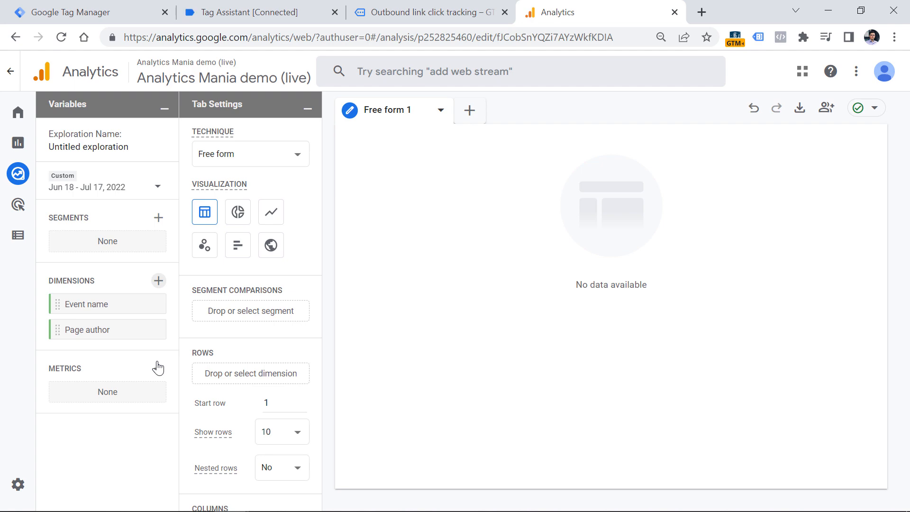
# - Search the exploration's metrics for "views" and import the Views metric from the Page / screen group
pyautogui.click(159, 369)
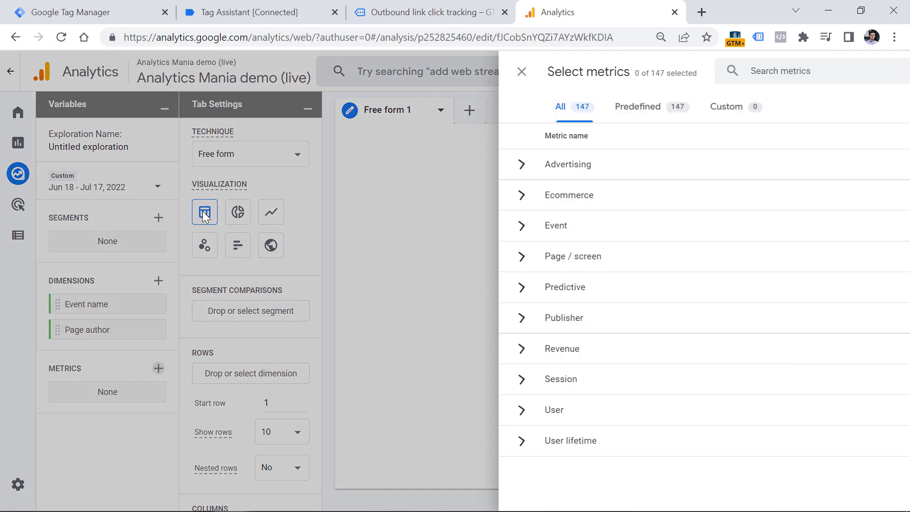
pyautogui.click(389, 66)
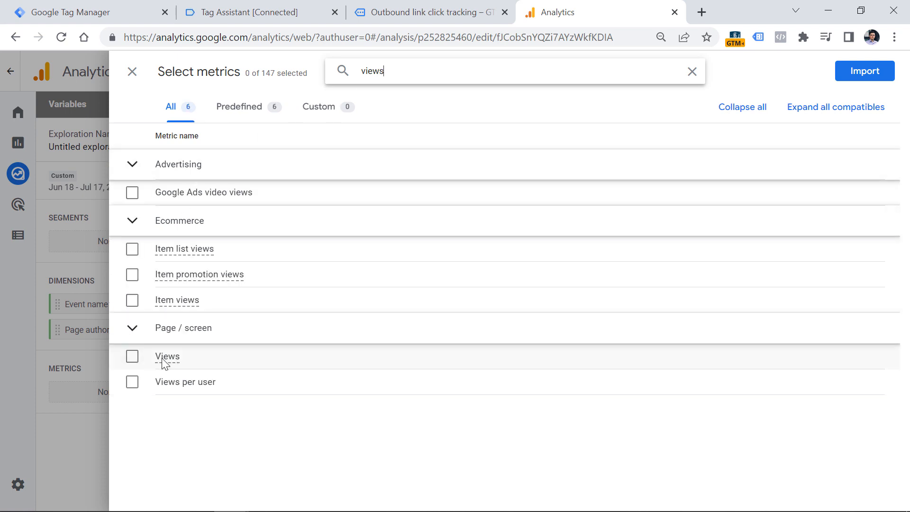
pyautogui.moveTo(169, 359)
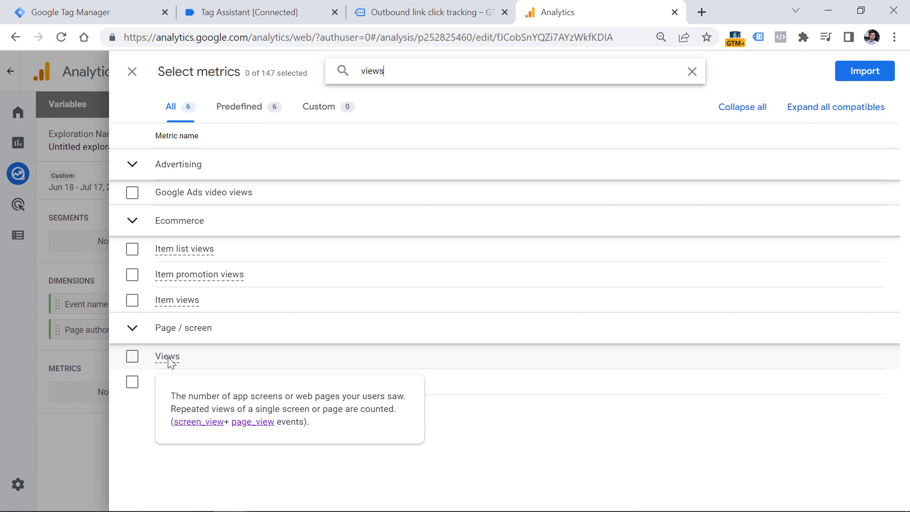
pyautogui.click(132, 357)
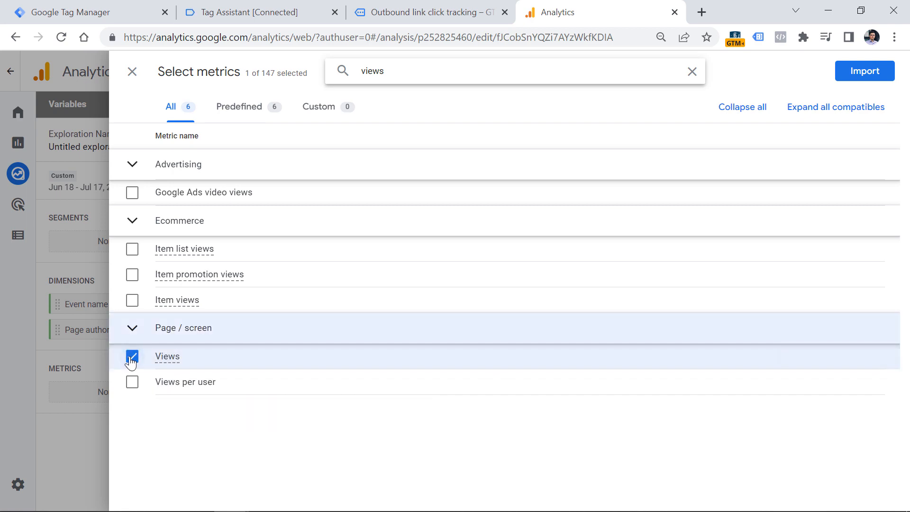
pyautogui.click(865, 71)
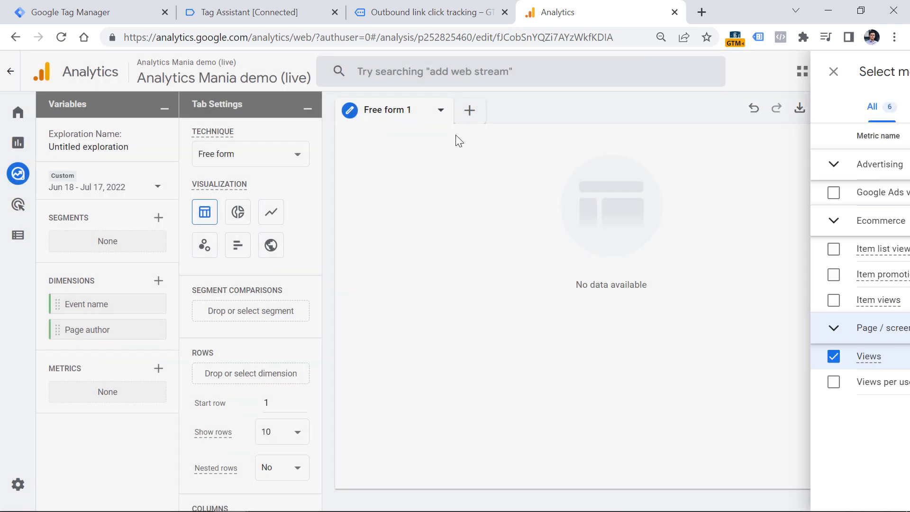
# - Build the free-form table with Page author as rows and Views as values
pyautogui.doubleClick(101, 329)
pyautogui.scroll(5, 244, 360)
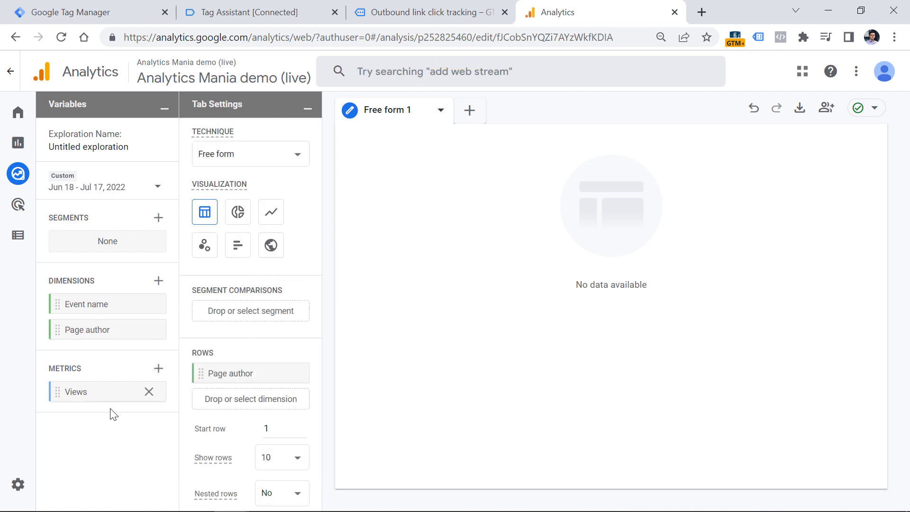
pyautogui.doubleClick(103, 392)
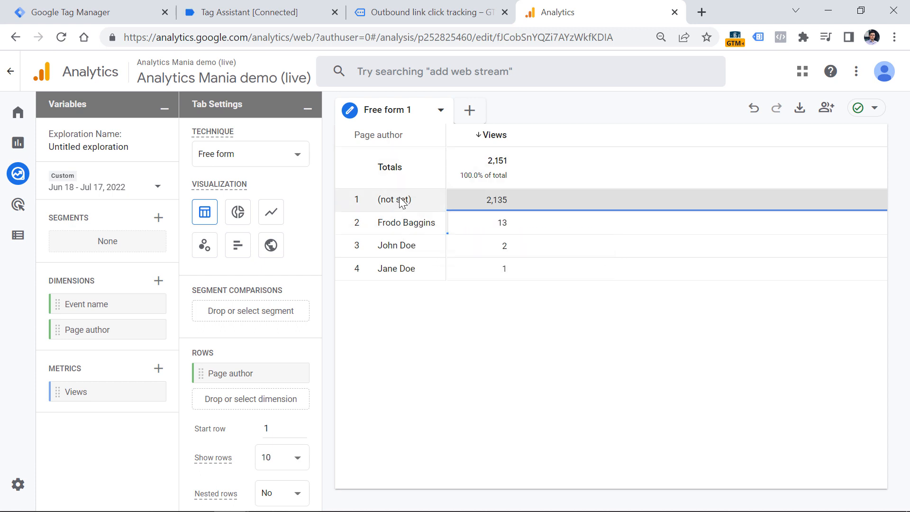
# - Add a filter to the exploration so that Event name exactly matches page_view
pyautogui.rightClick(394, 205)
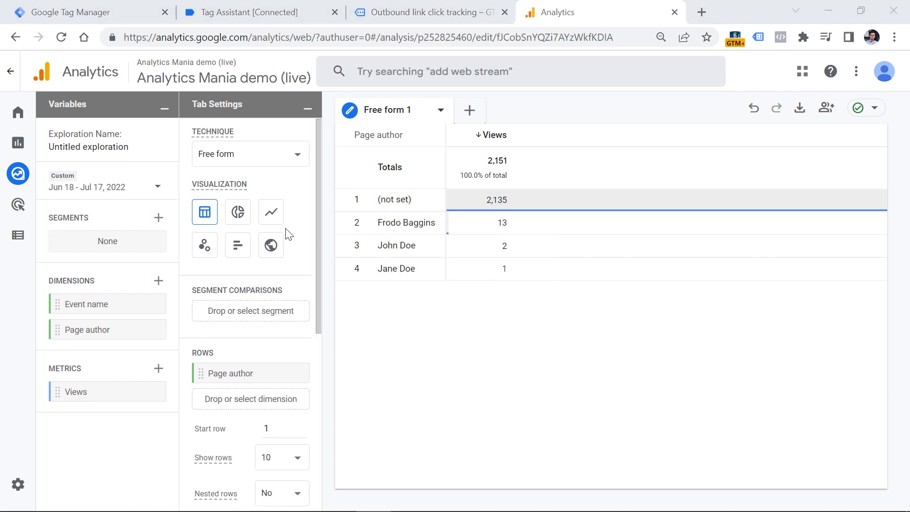
pyautogui.scroll(-7, 288, 234)
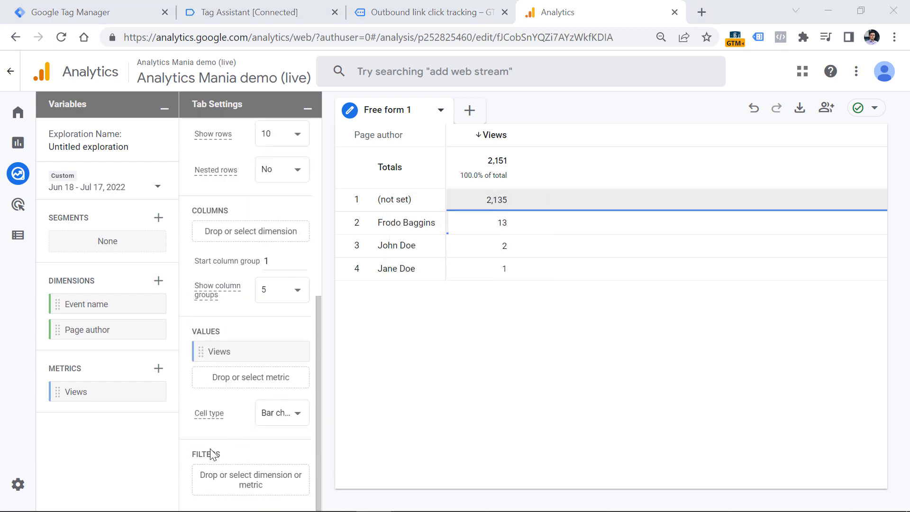
pyautogui.click(248, 481)
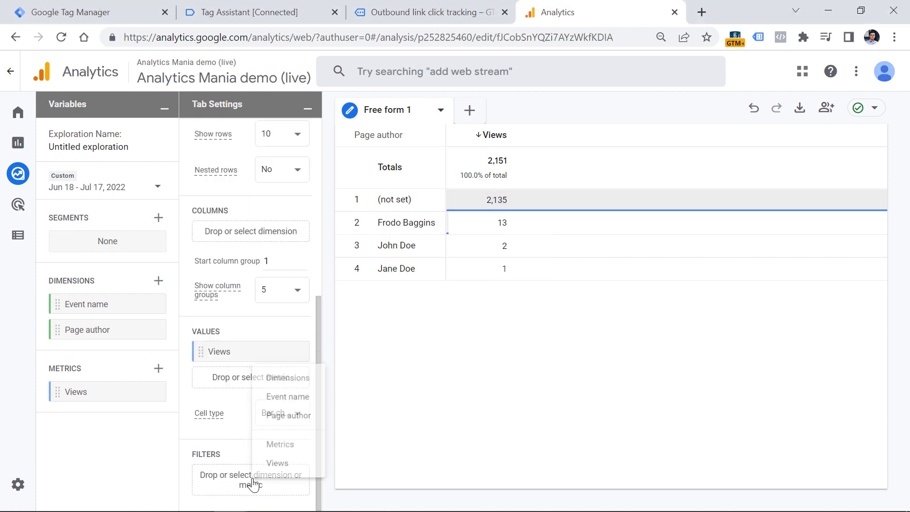
pyautogui.click(275, 389)
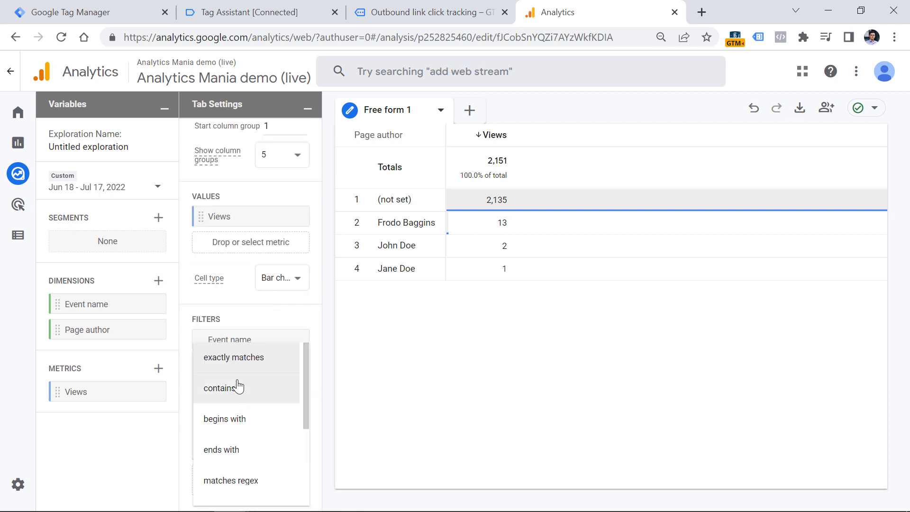
pyautogui.click(242, 359)
pyautogui.click(243, 411)
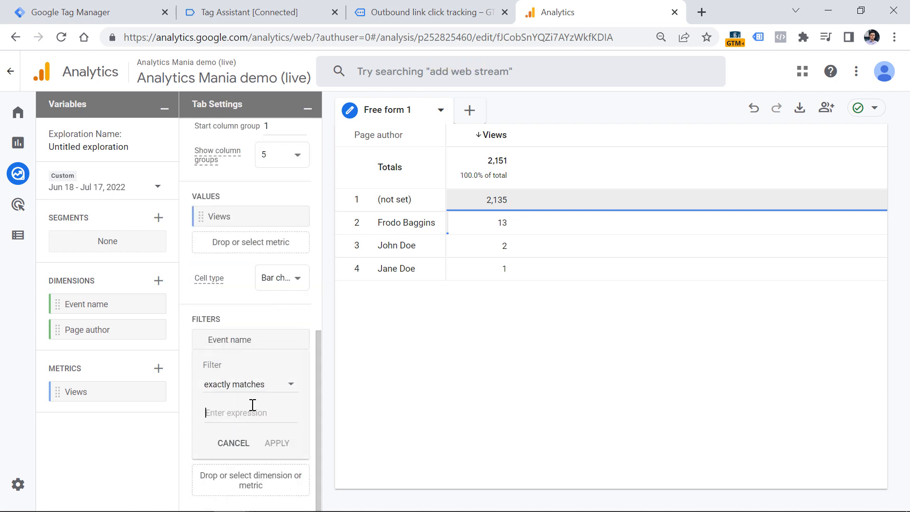
pyautogui.write('page_view')
pyautogui.click(277, 443)
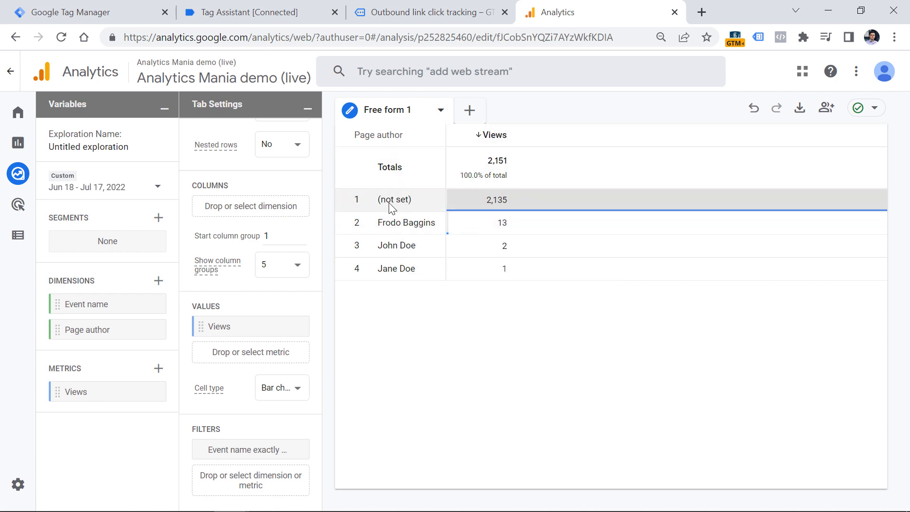
# - Exclude the (not set) page author row from the exploration table
pyautogui.rightClick(395, 206)
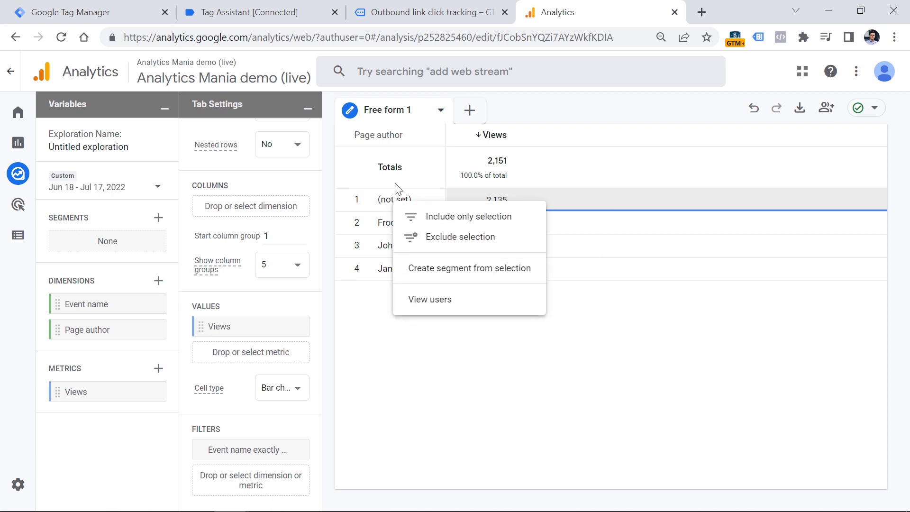
pyautogui.click(449, 242)
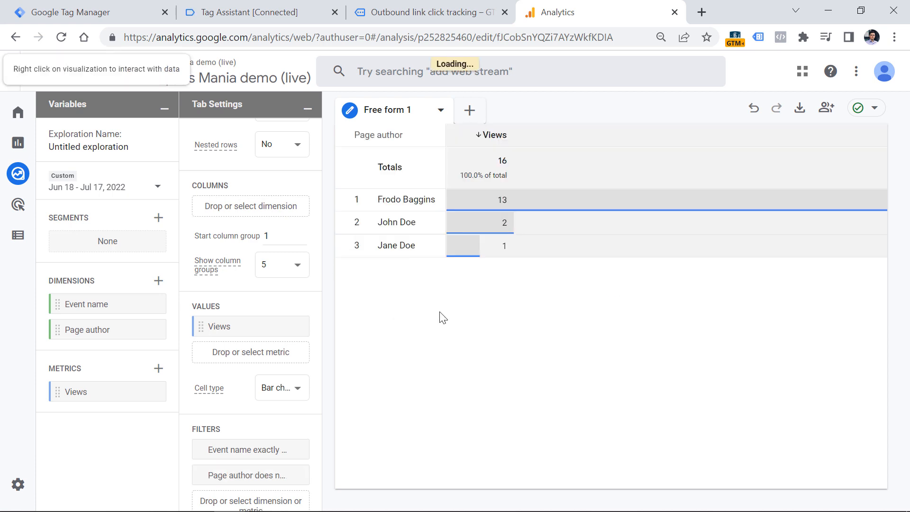
pyautogui.scroll(-1, 261, 418)
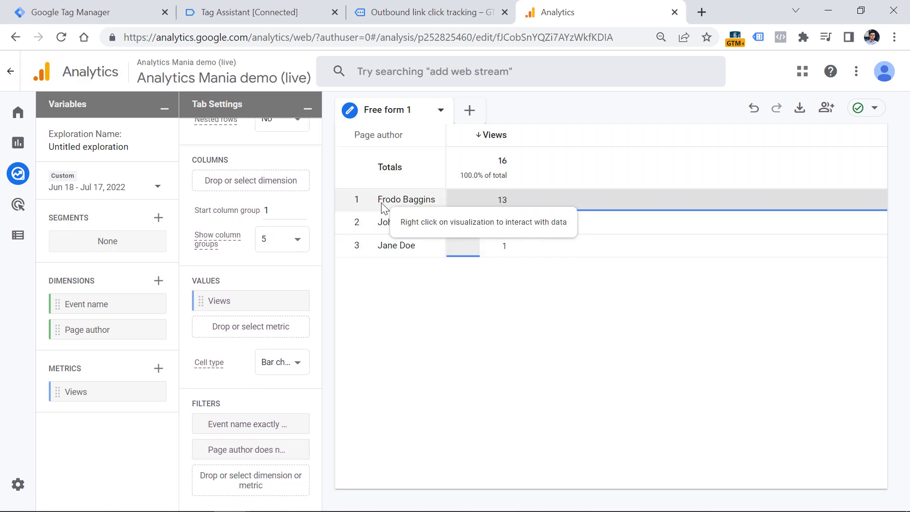